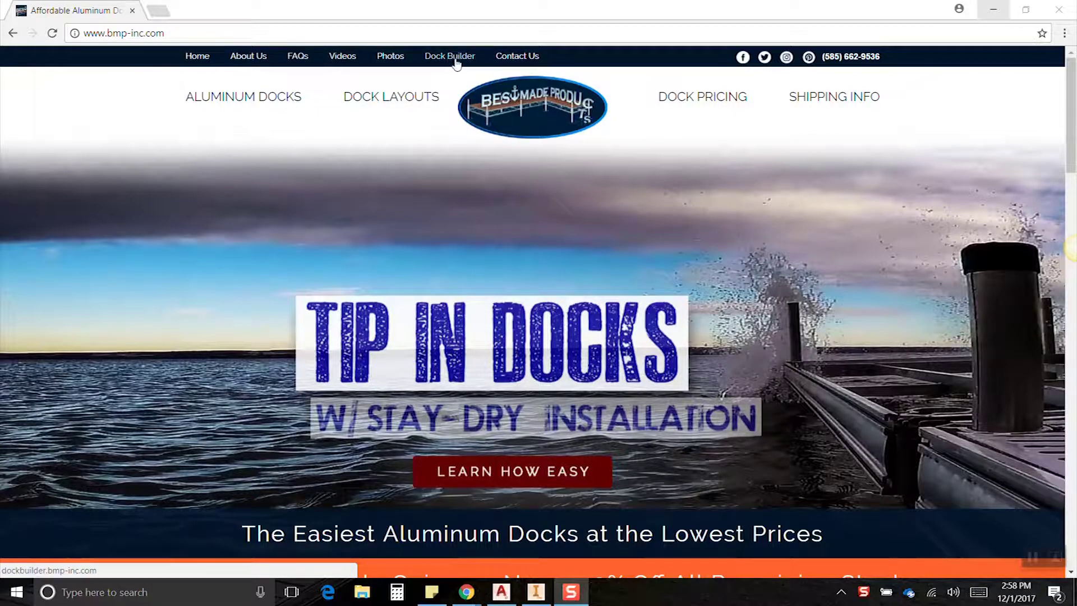
Scroll the homepage down to the 'Check Out Our New Dock Builder App!' section.
scroll(527, 158, "down", 10)
scroll(538, 180, "down", 2)
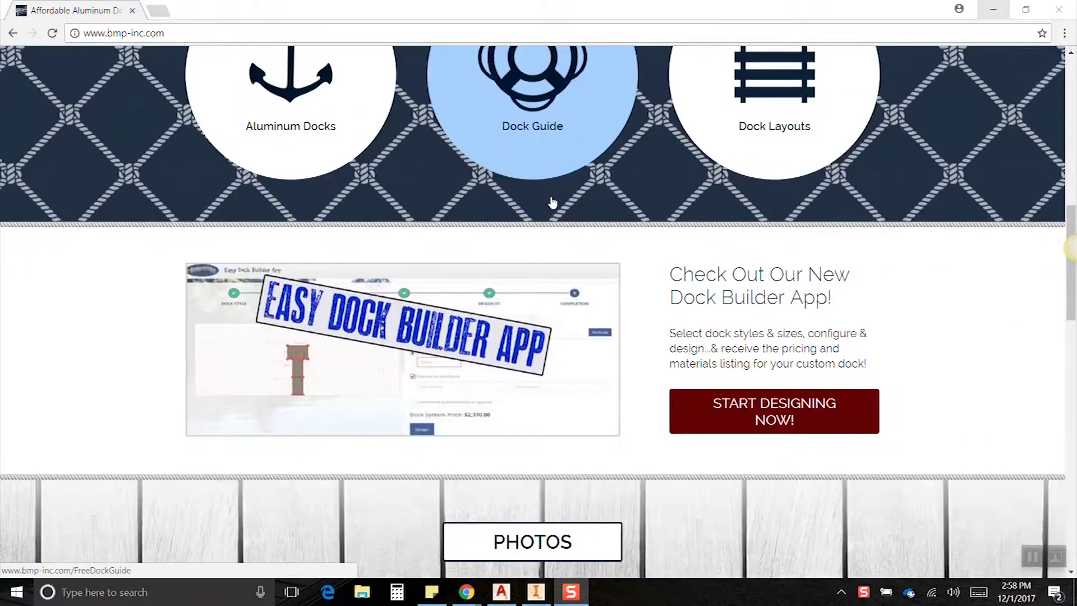
Start the dock designer and choose the Tip In Dock with gray Surestep Poly Panels decking.
left_click(788, 397)
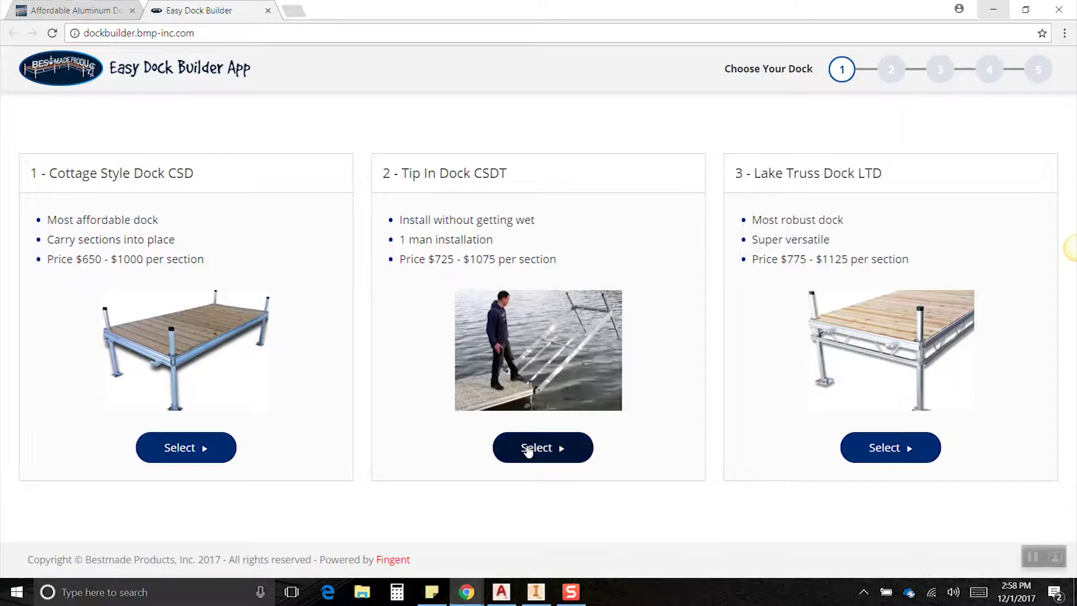
left_click(530, 449)
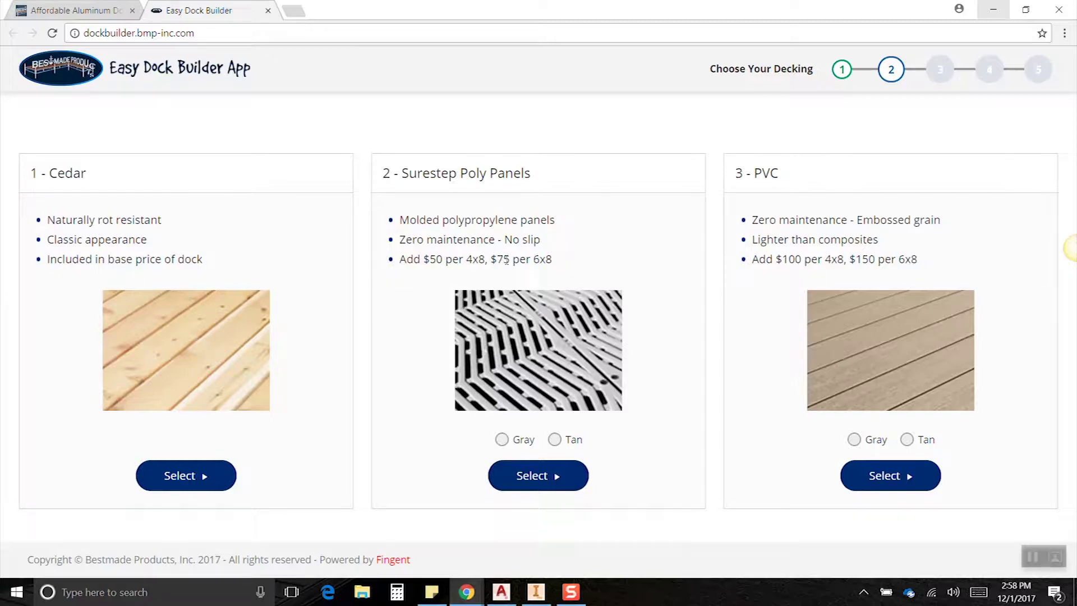
left_click(502, 440)
left_click(533, 476)
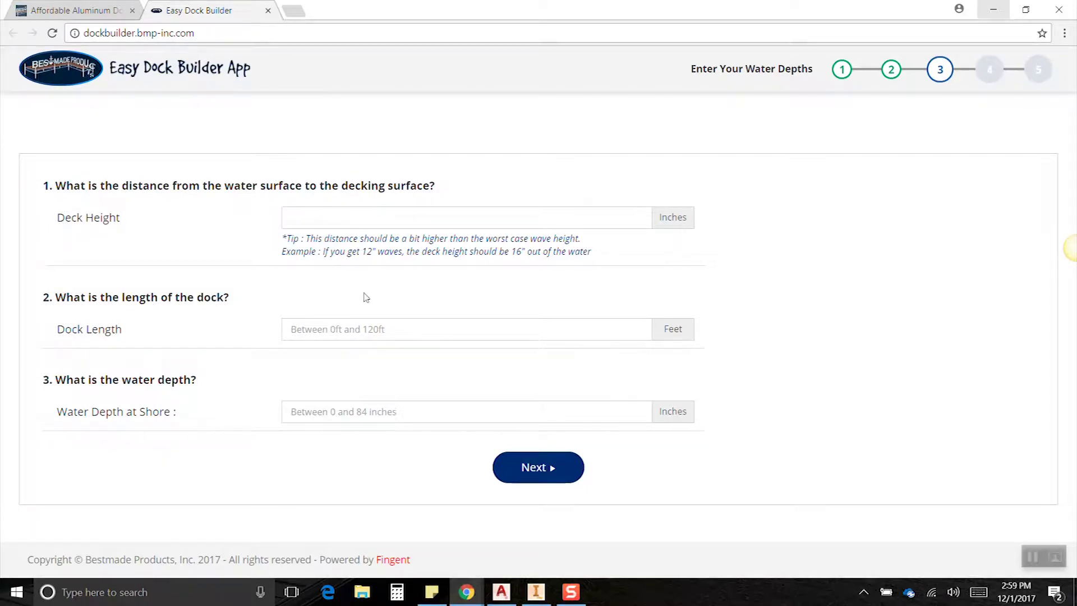
Enter a deck height of 12 in and a dock length of 32 ft.
left_click(315, 219)
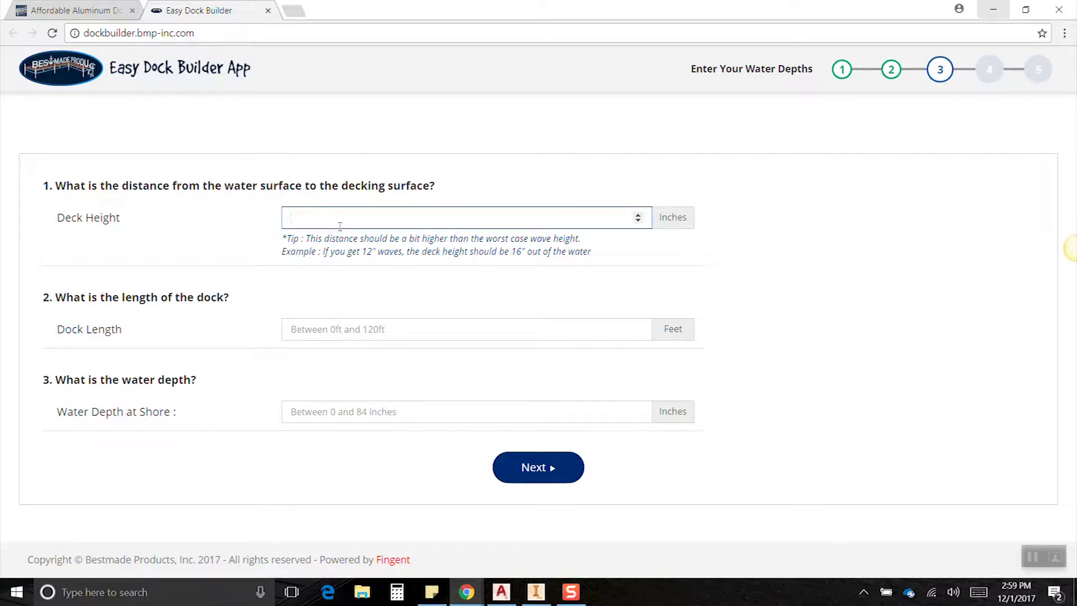
type("12")
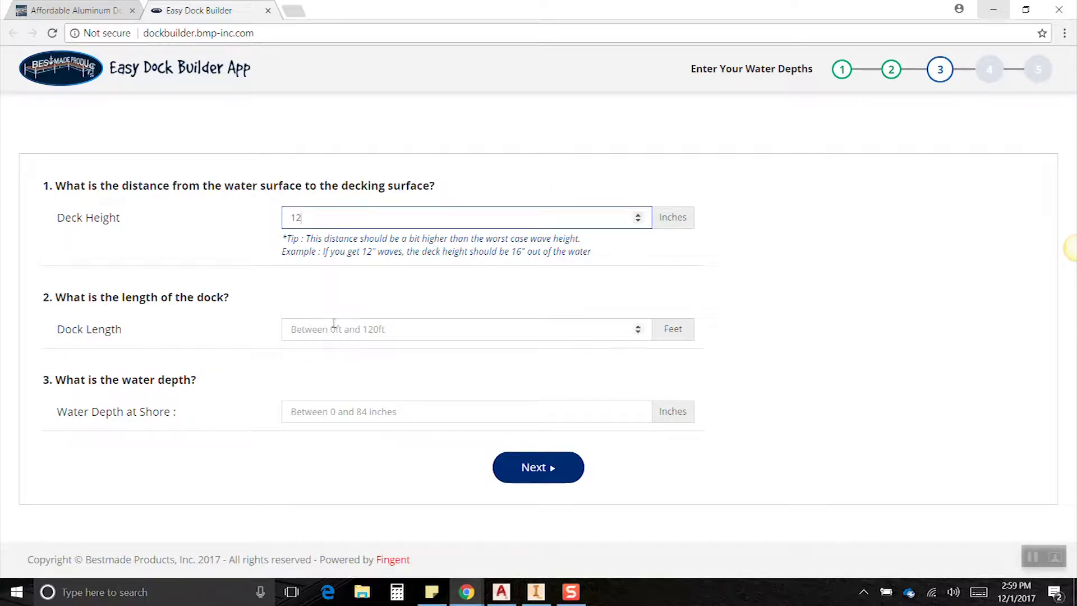
left_click(333, 325)
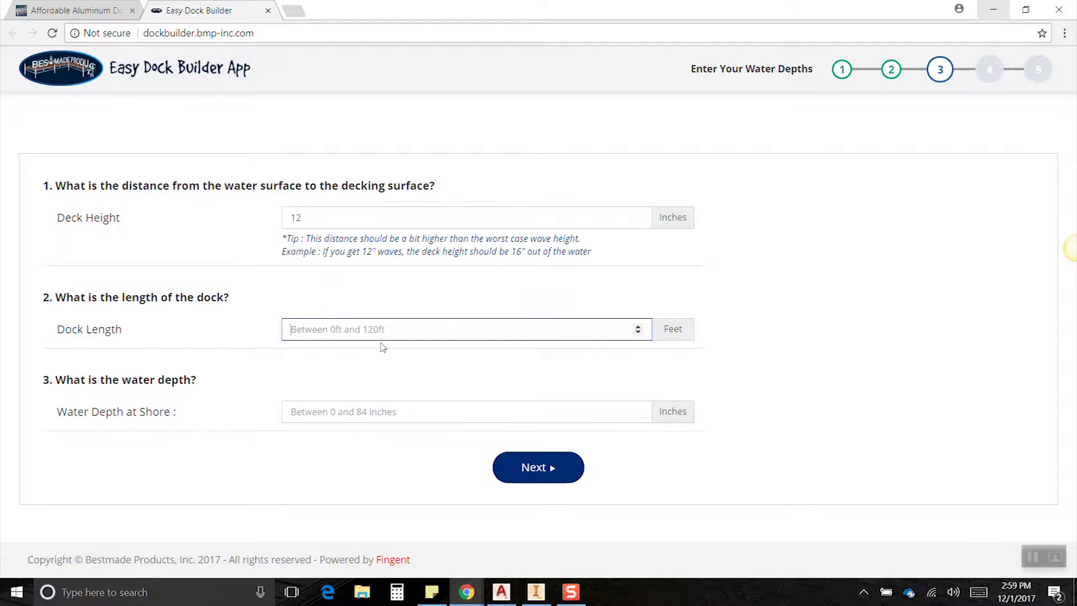
type("32")
Enter water depths 0, 12, 24, 36 and 72 inches and continue to Design Your Dock.
key("Tab")
scroll(320, 375, "down", 2)
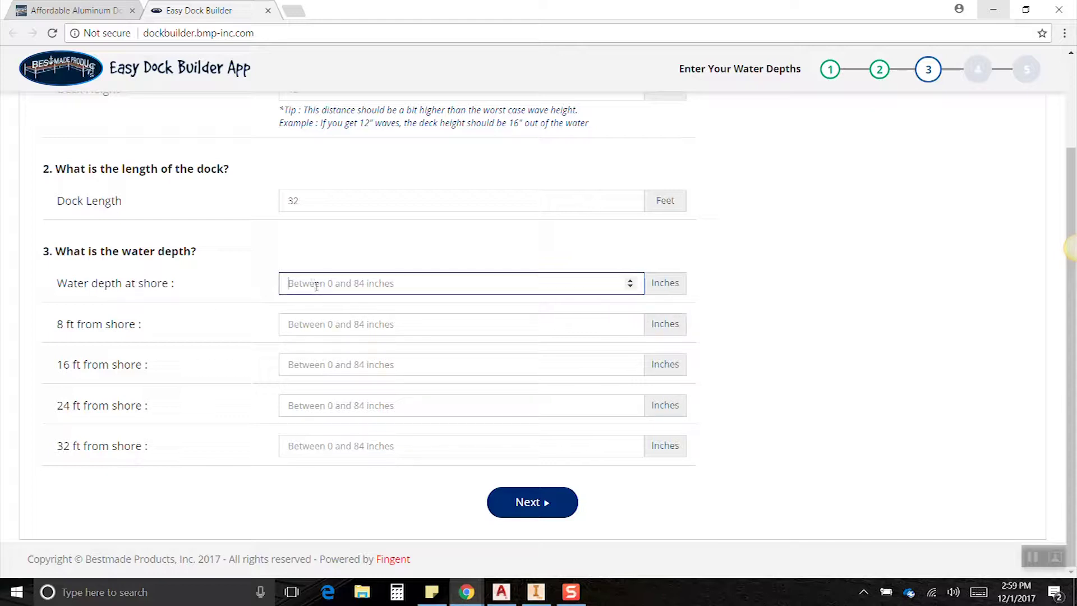
type("0")
key("Tab")
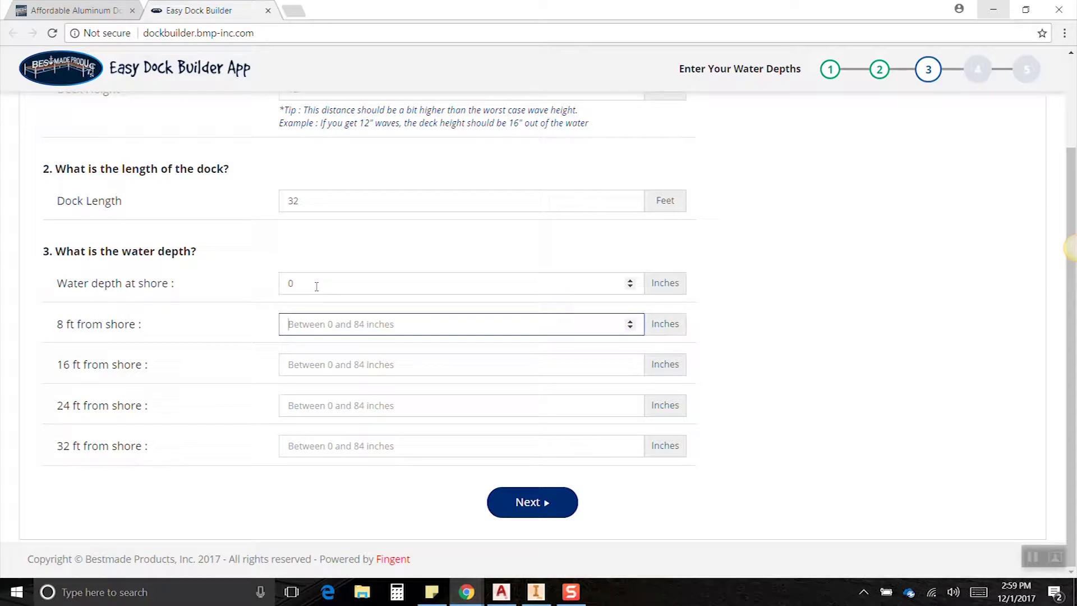
type("12")
key("Tab")
type("24")
key("Tab")
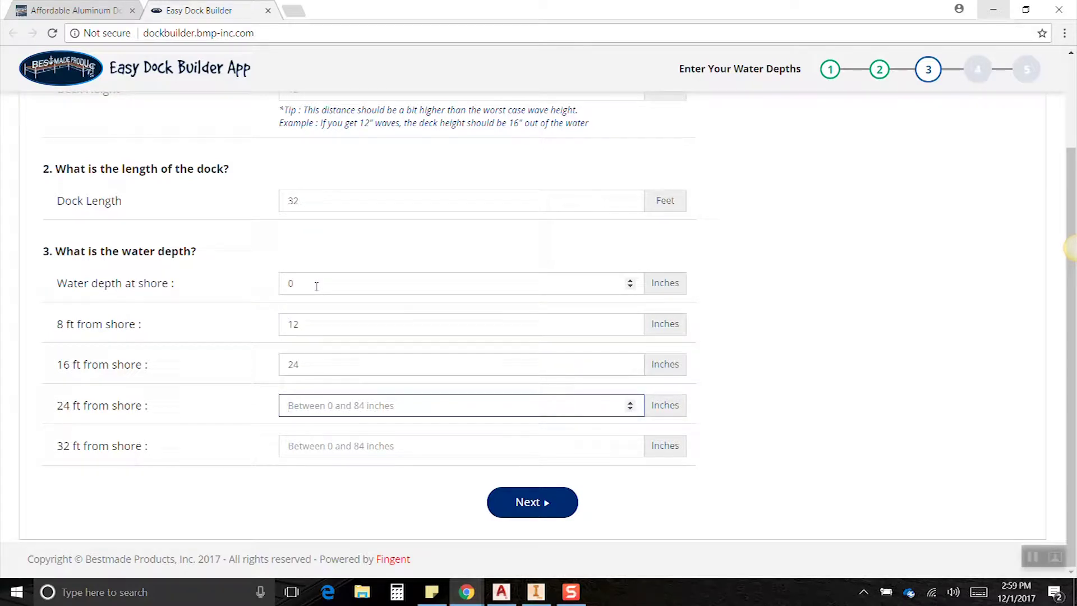
type("36")
key("Tab")
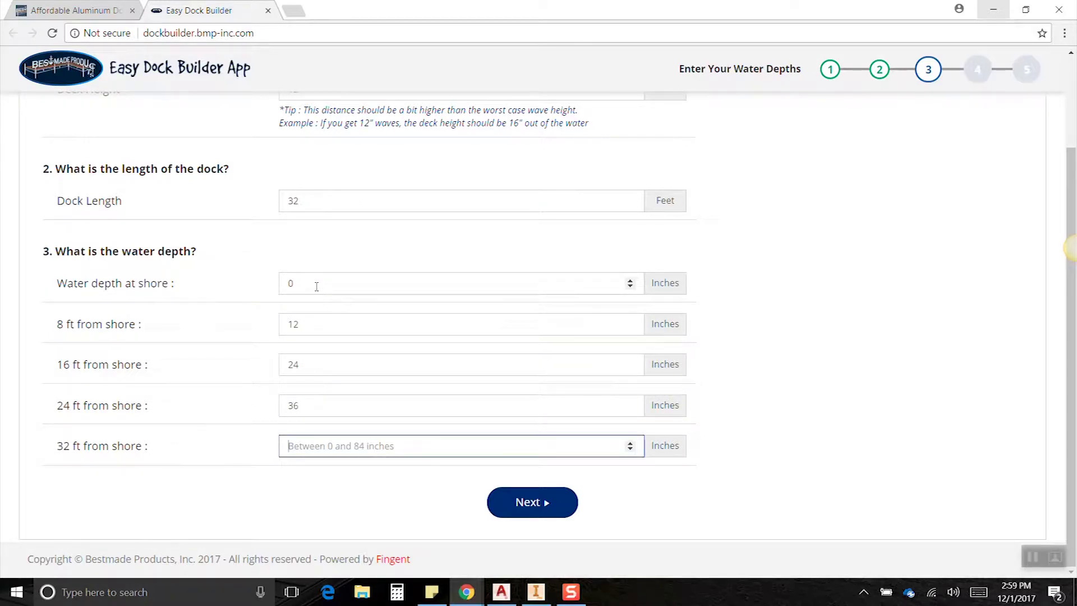
type("72")
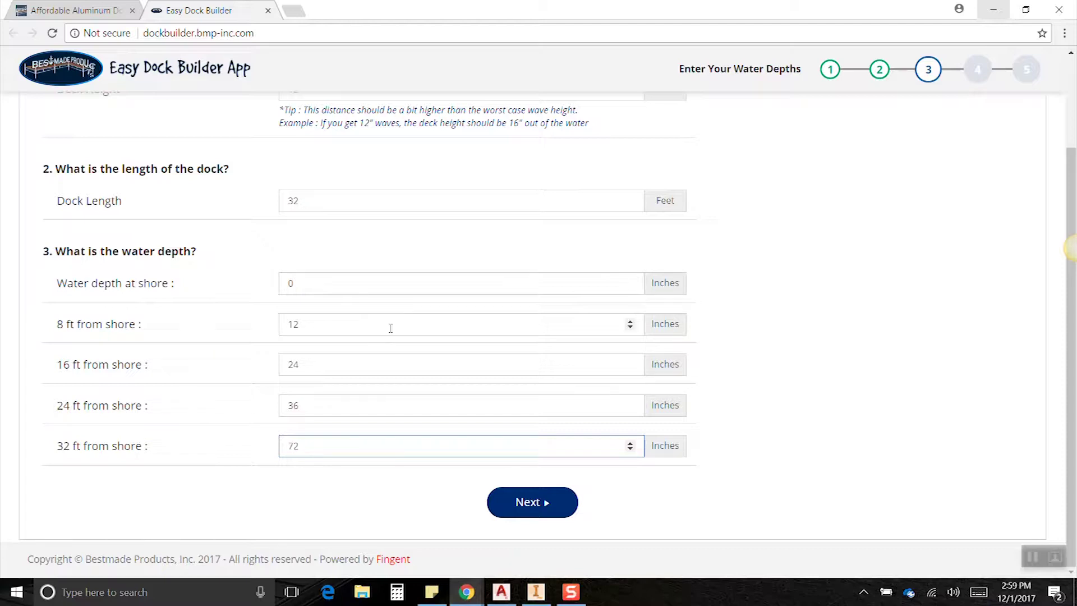
left_click(547, 508)
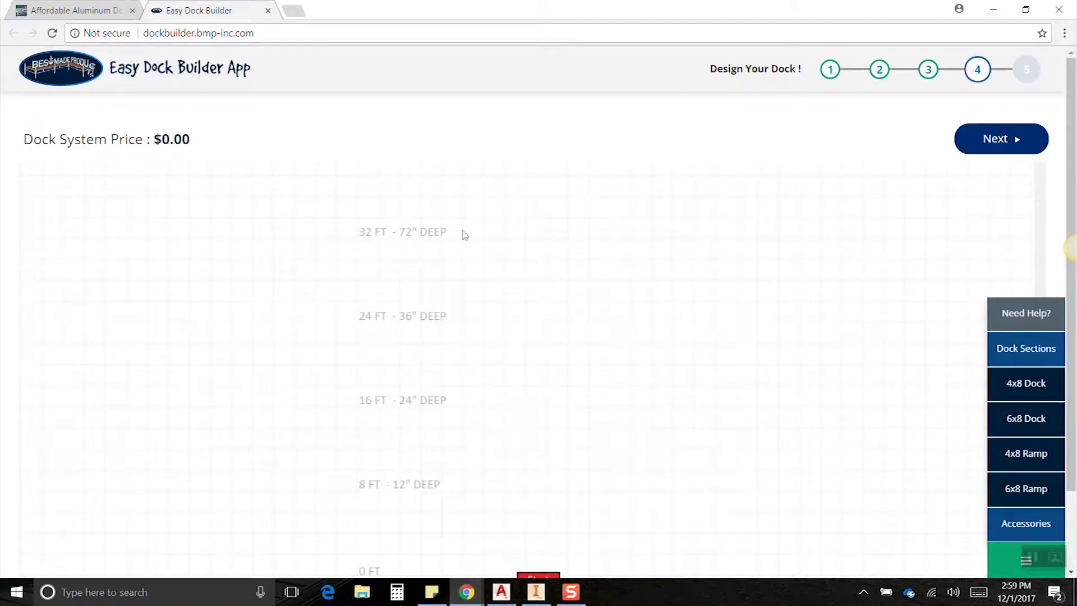
Place a single 4x8 ramp at the Start position, pricing the dock at $650.00.
left_click(1031, 397)
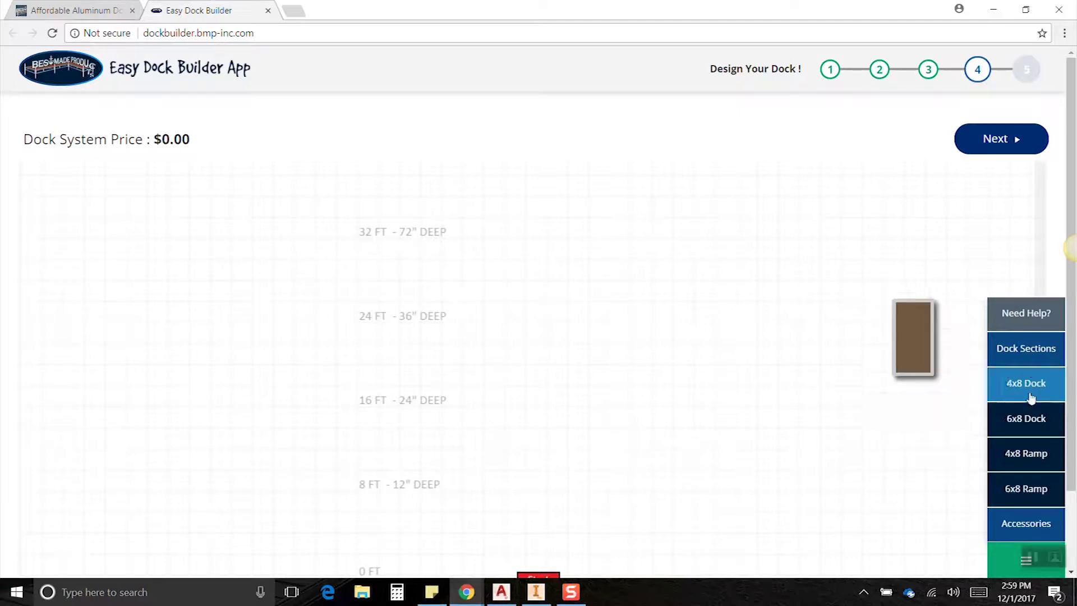
left_click(1027, 523)
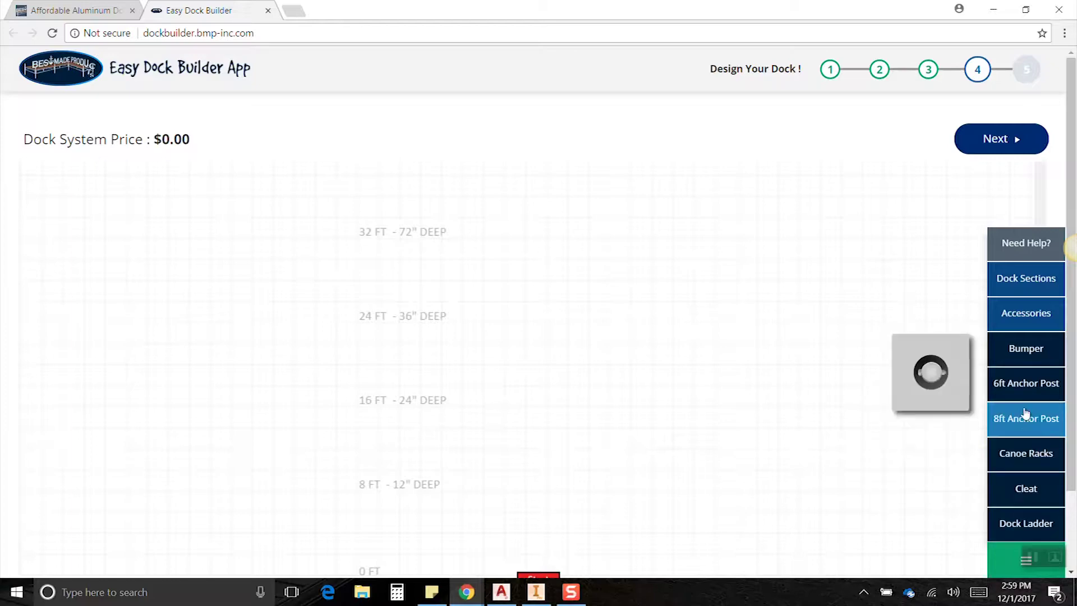
left_click(1016, 281)
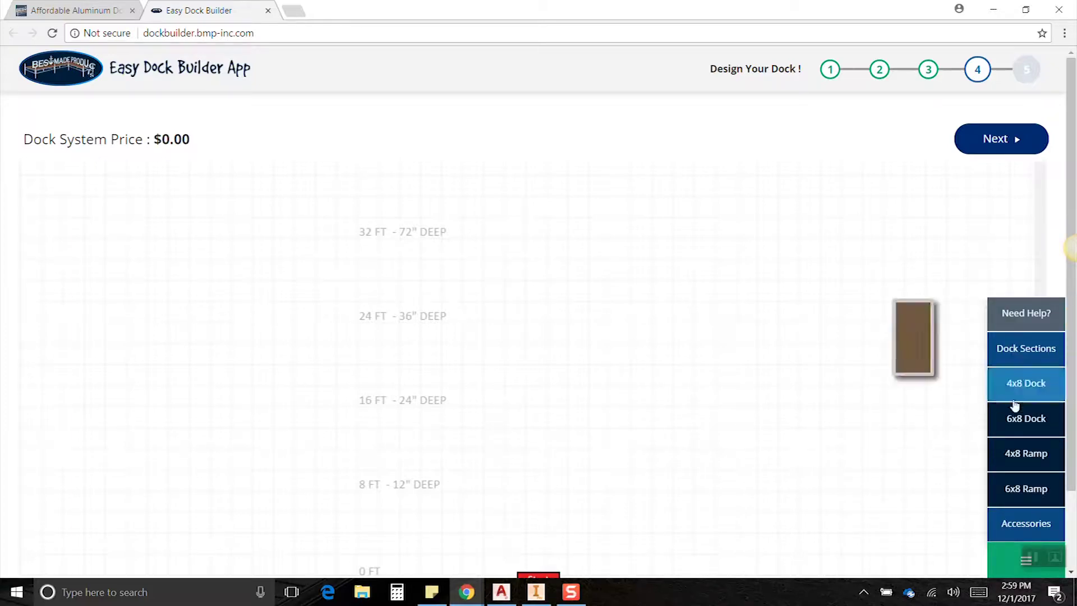
left_click(1028, 456)
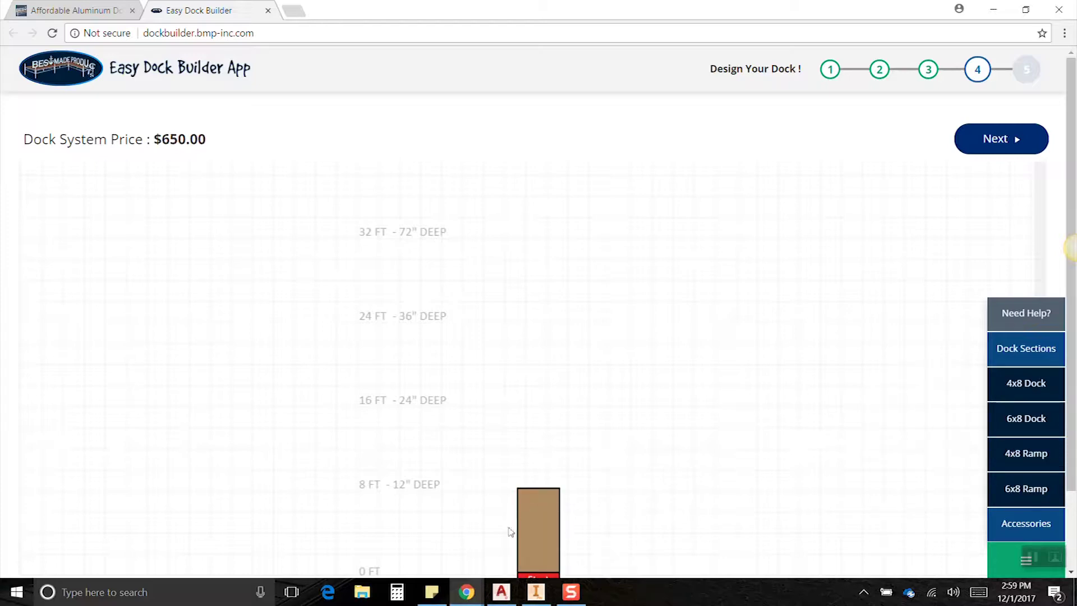
scroll(542, 524, "down", 1)
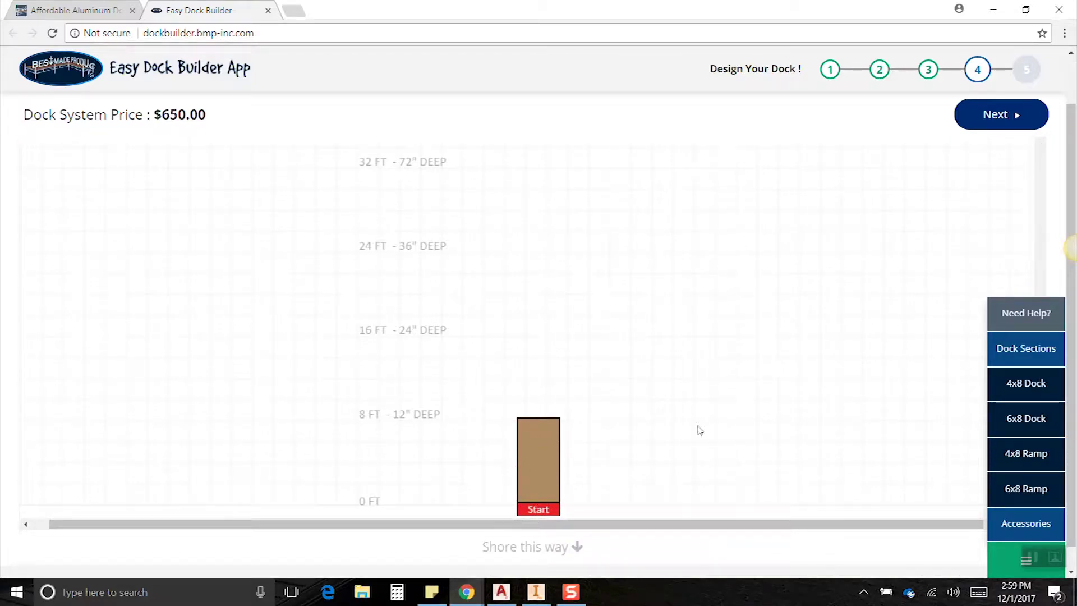
left_click(1027, 453)
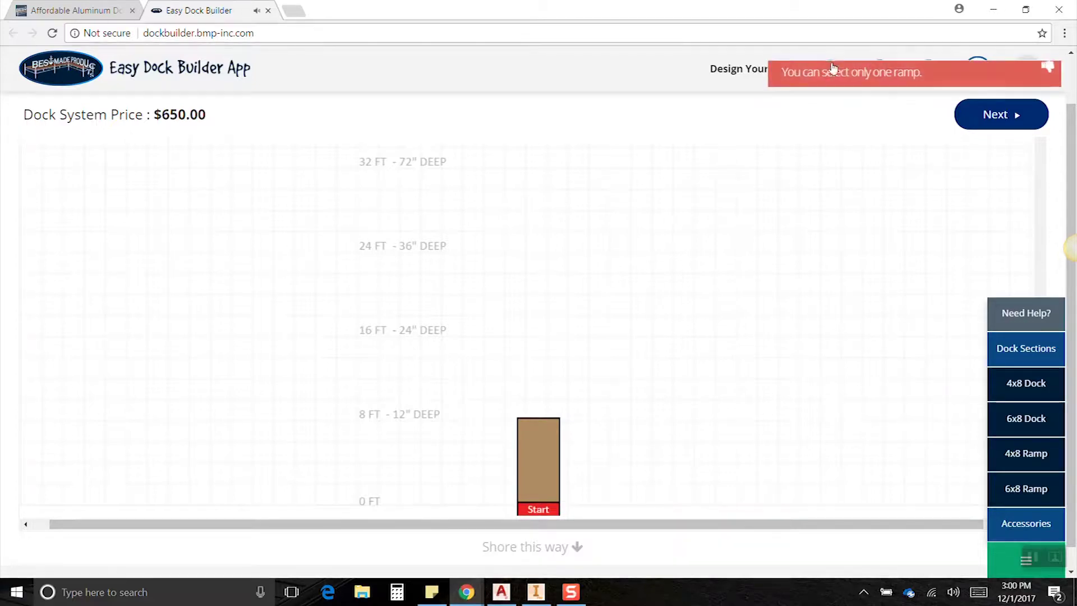
Attach two 4x8 dock sections beyond the ramp, extending the dock to 24 ft at $2,200.00.
left_click_drag(1010, 488, 541, 439)
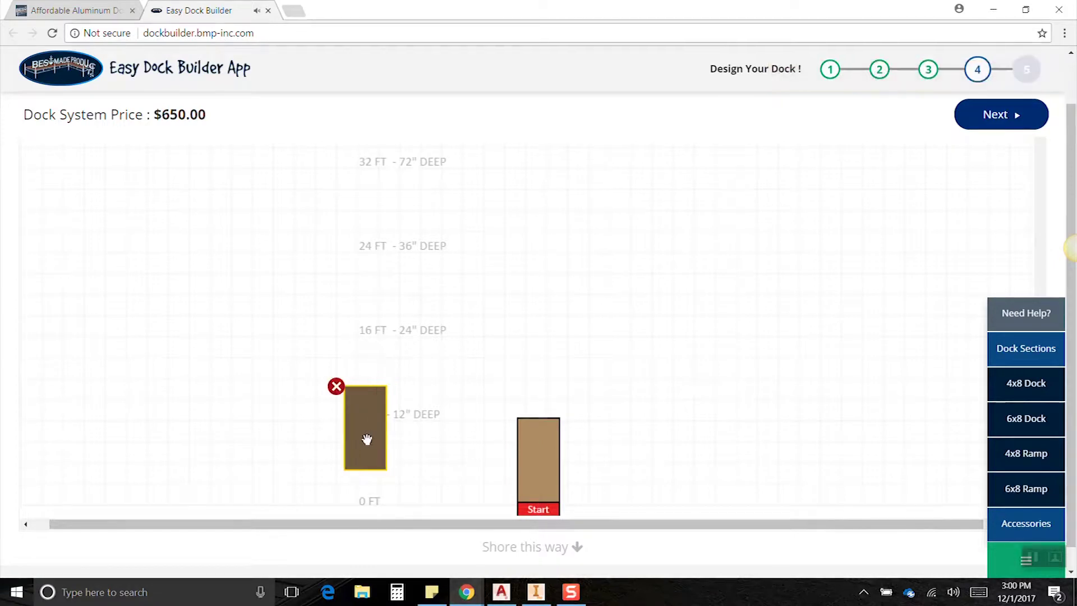
left_click_drag(365, 440, 545, 360)
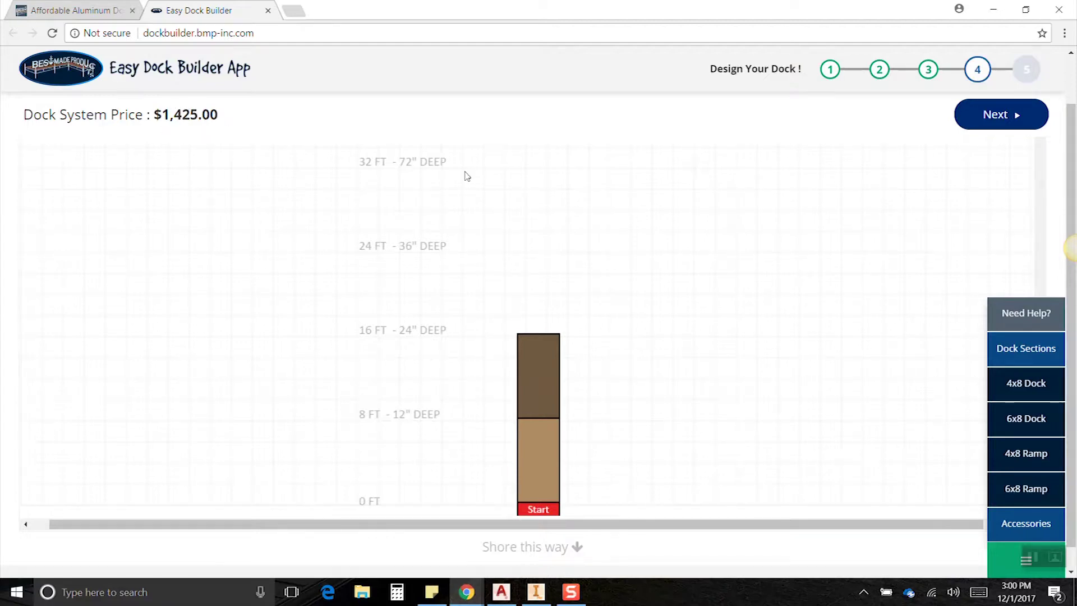
left_click(1036, 391)
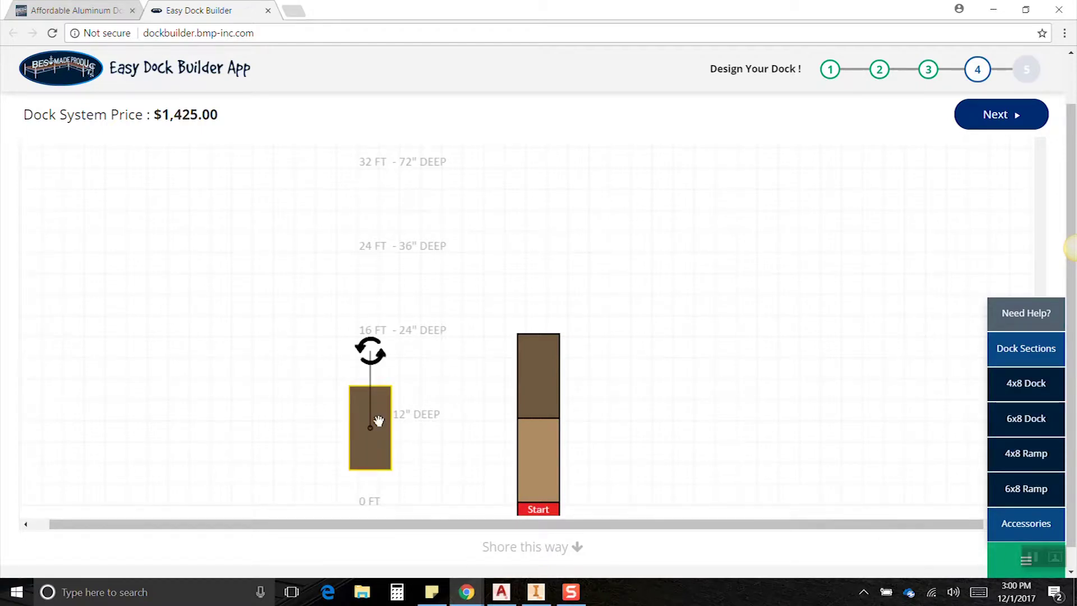
left_click_drag(369, 432, 568, 275)
left_click(1041, 393)
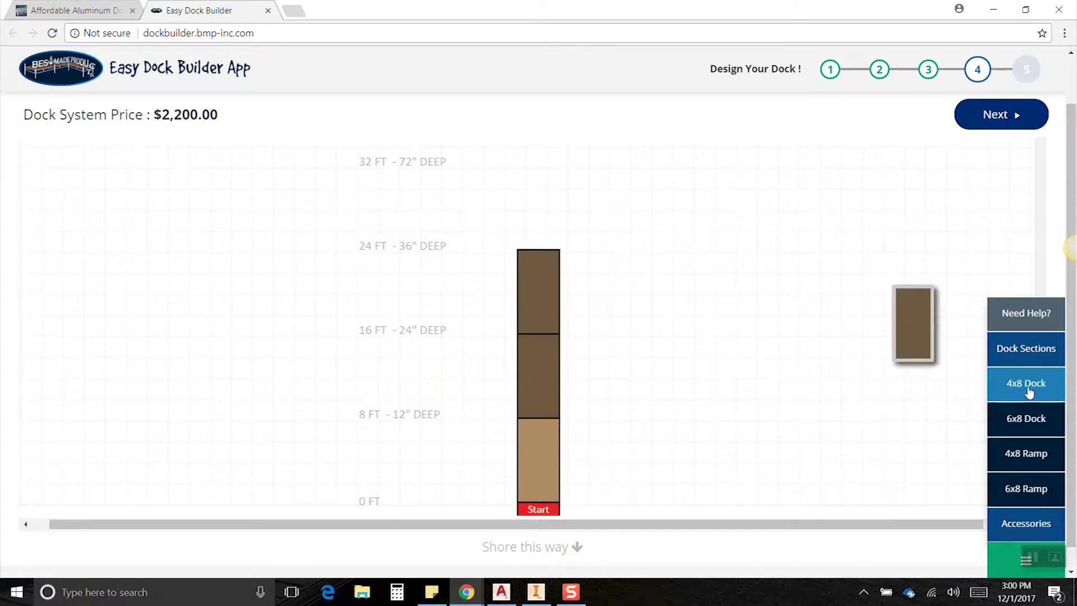
Attach a 4x8 section to the dock's top and a sideways 4x8 section at 16 ft.
left_click_drag(913, 323, 528, 222)
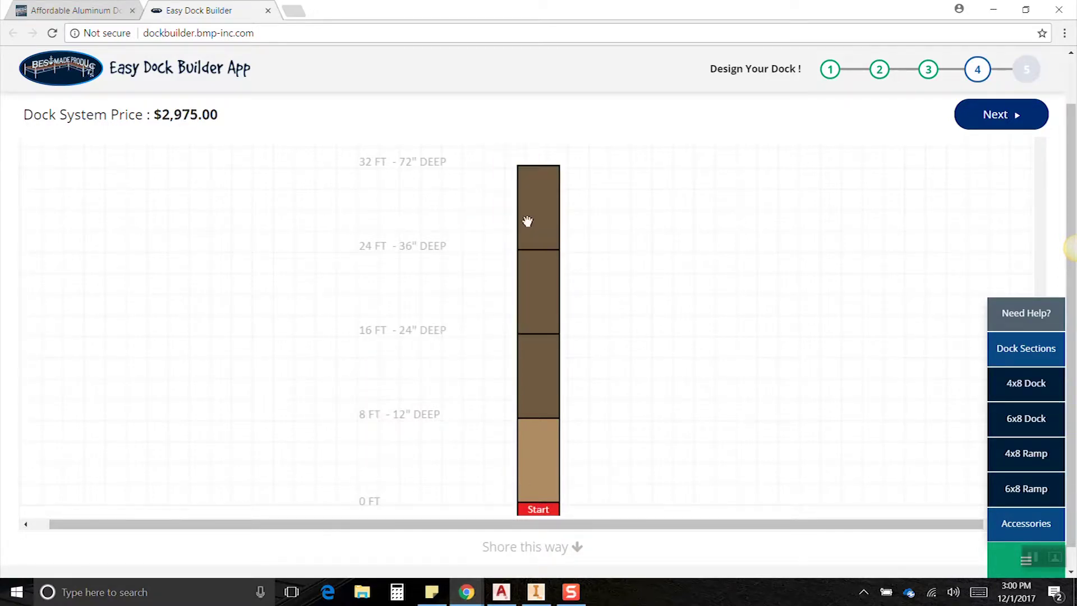
left_click(1046, 395)
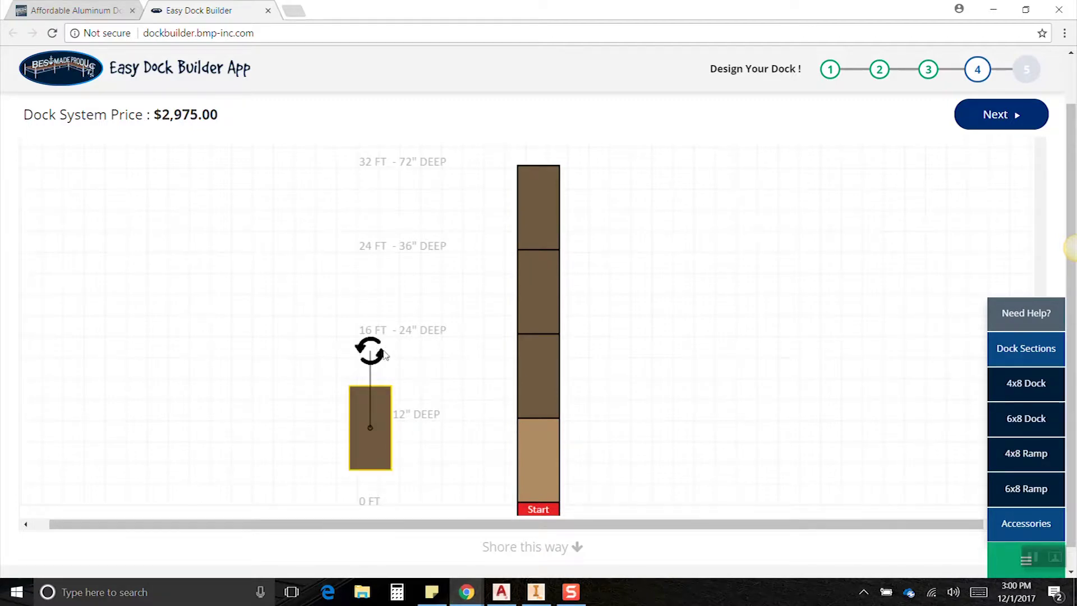
left_click_drag(368, 351, 463, 440)
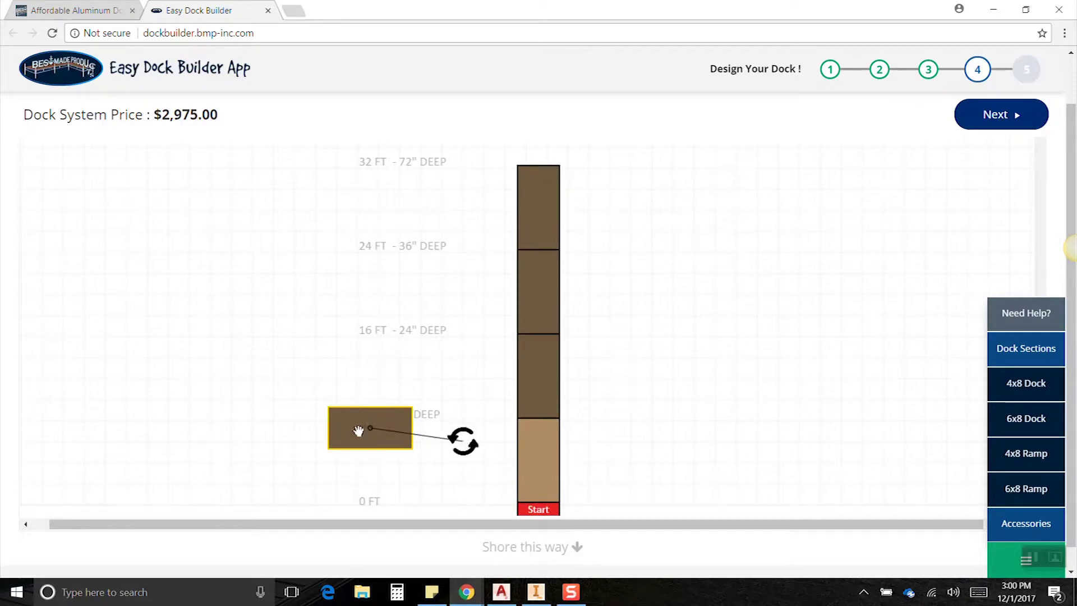
left_click_drag(360, 430, 614, 367)
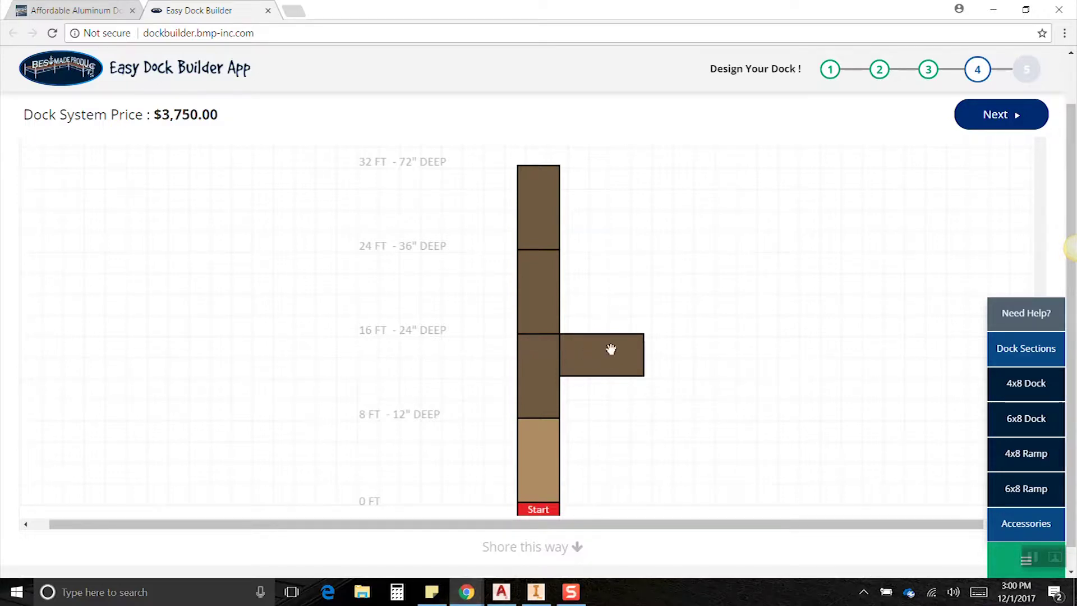
Remove the extra section and snap a 6x8 dock section beside the top section, totaling $4,750.00.
left_click(1042, 429)
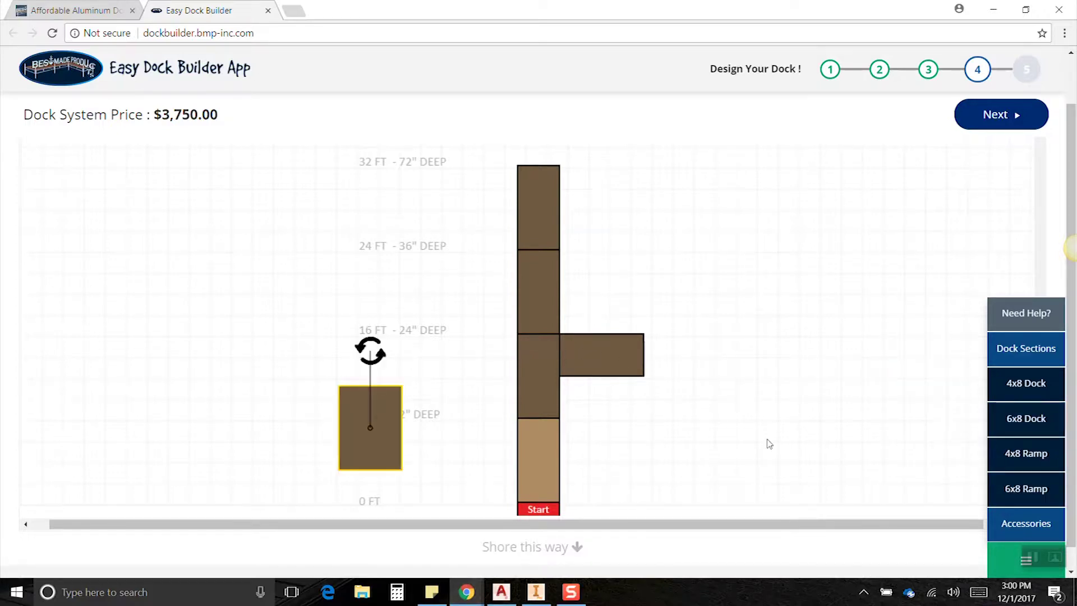
left_click_drag(393, 455, 470, 226)
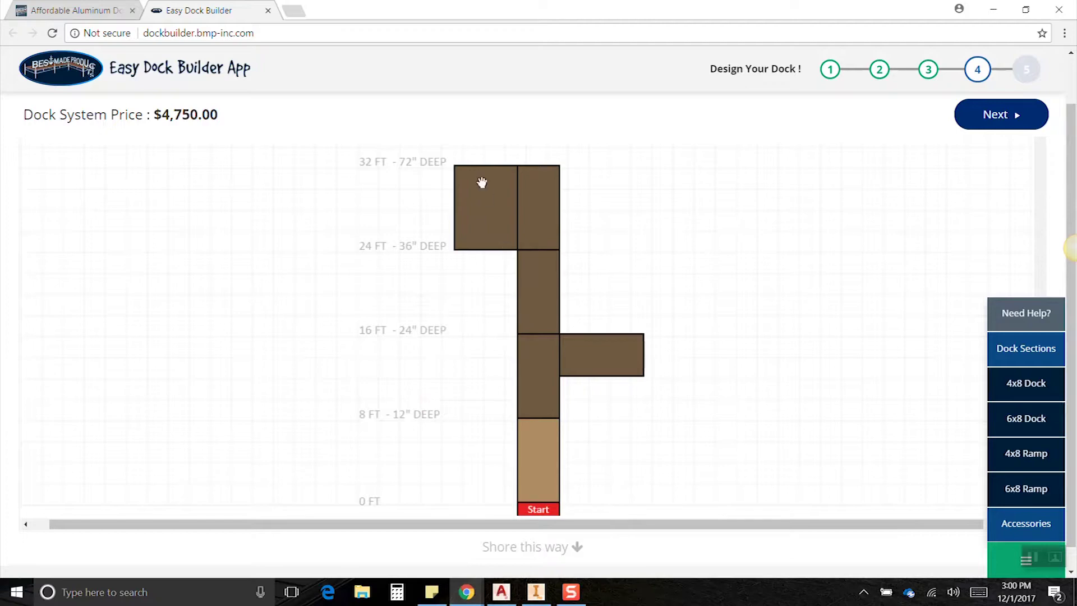
left_click(477, 198)
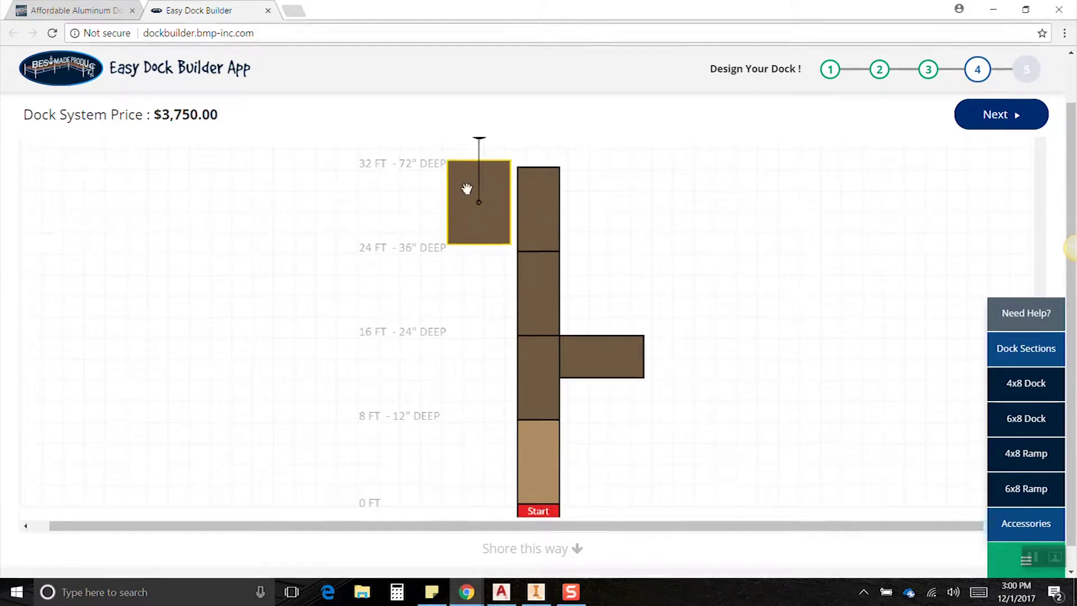
scroll(469, 188, "up", 1)
left_click(469, 253)
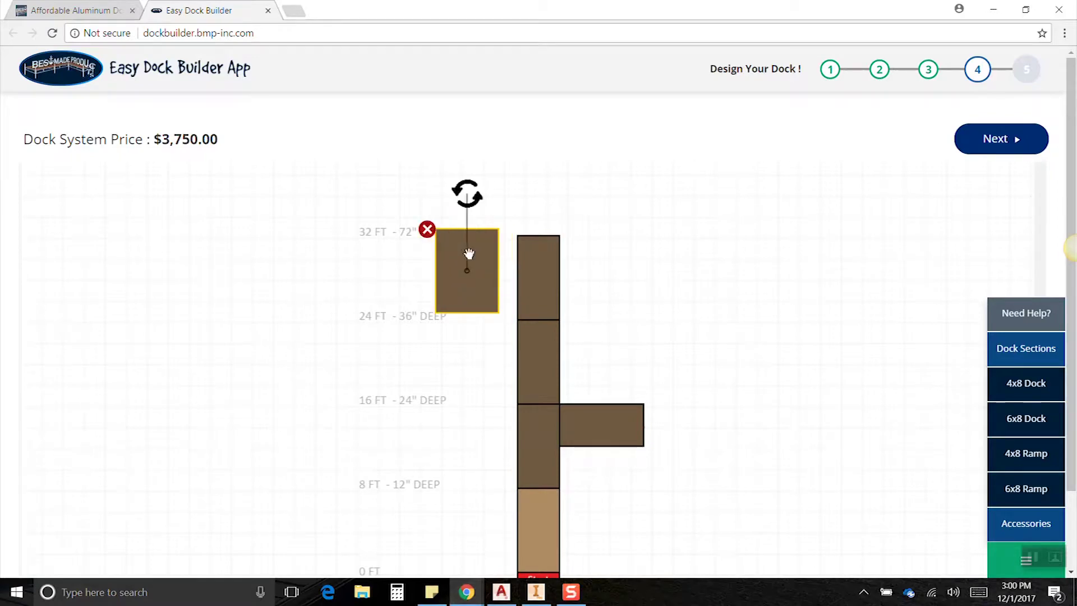
left_click(426, 231)
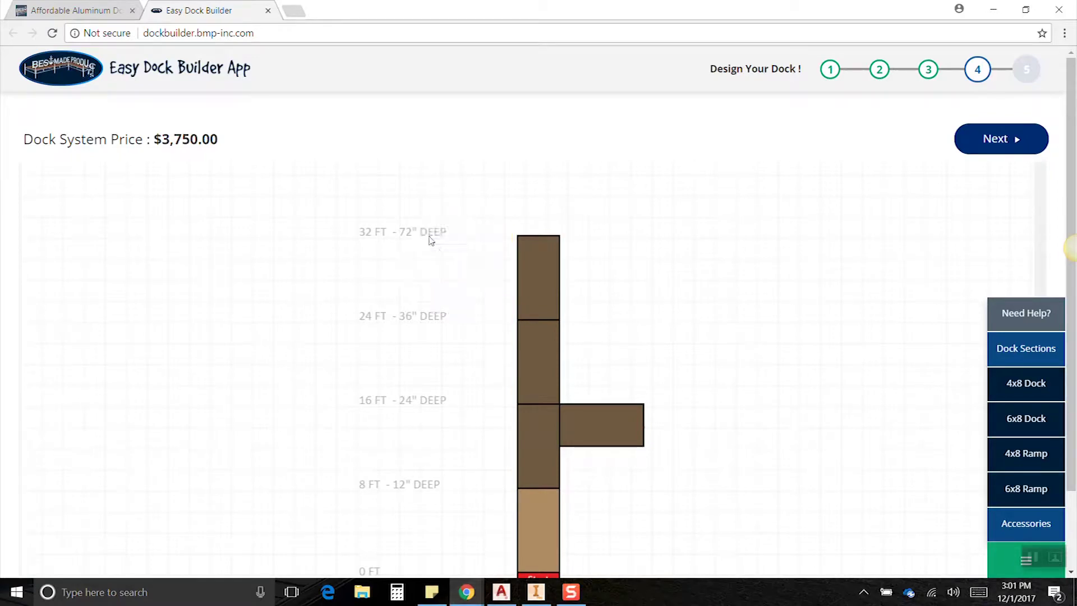
scroll(524, 243, "down", 2)
left_click(1046, 426)
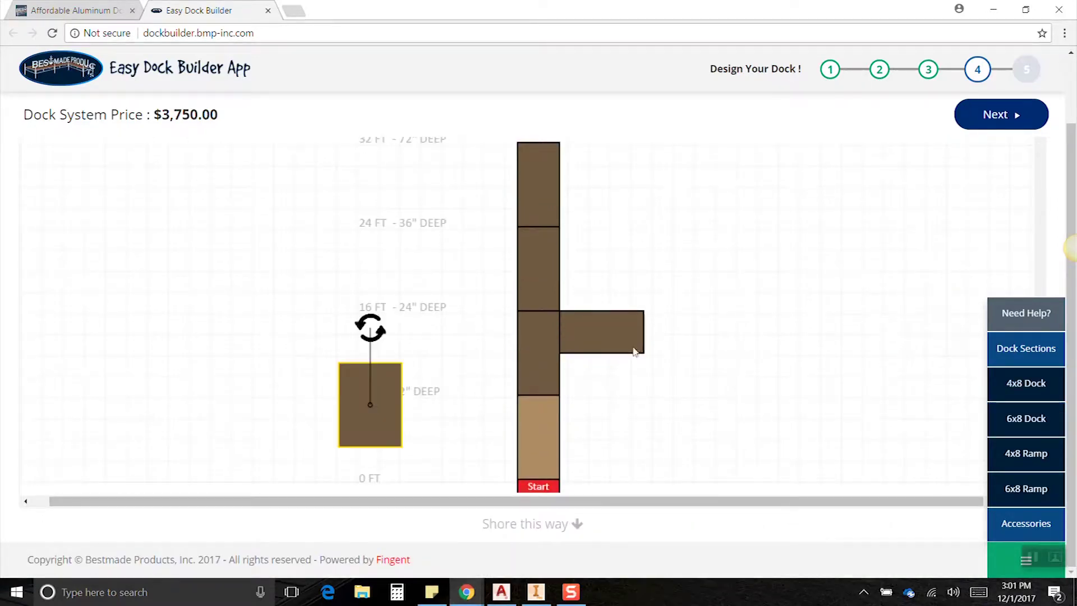
scroll(382, 402, "down", 1)
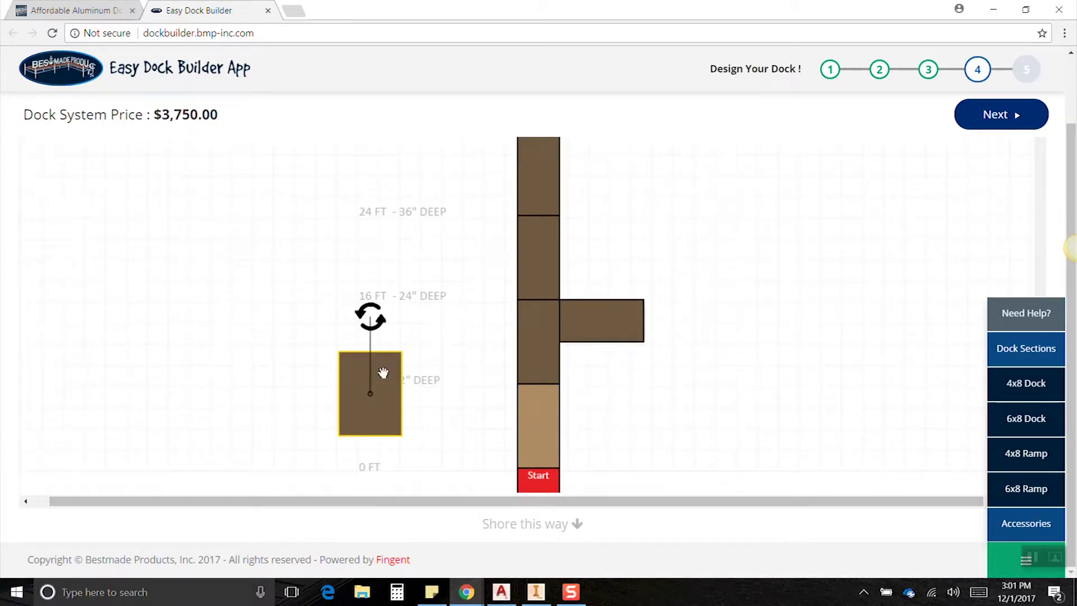
left_click_drag(378, 373, 478, 151)
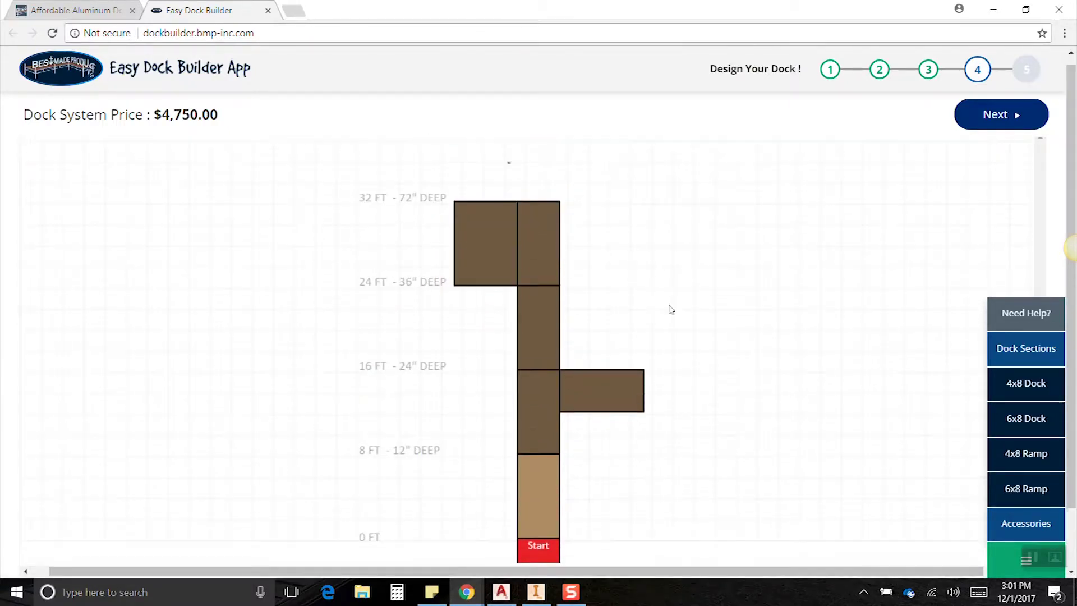
Add bumpers to the top ends of the left section and the right column.
left_click(998, 522)
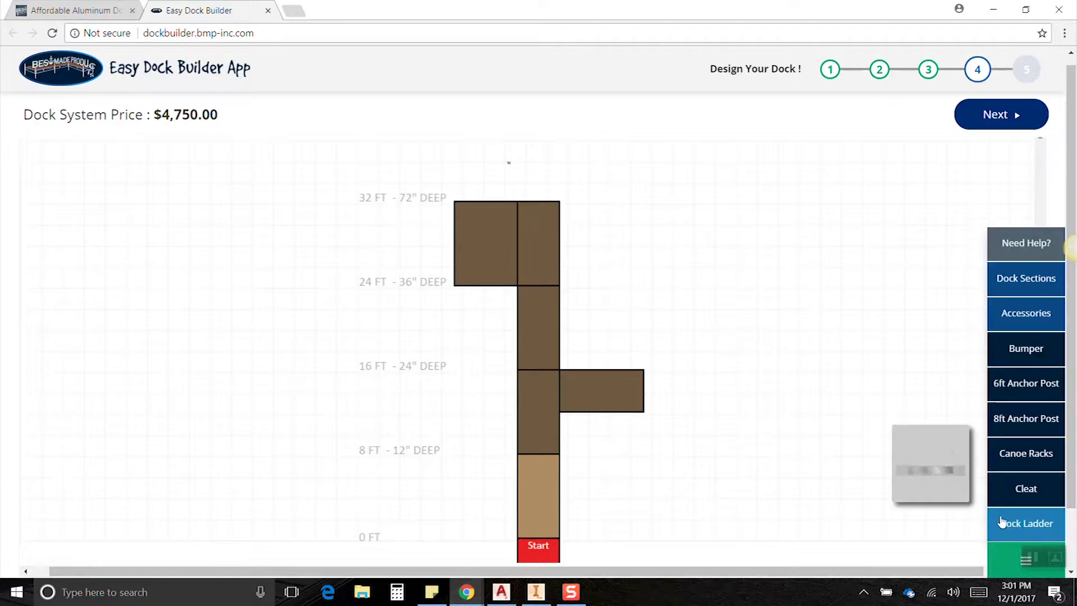
left_click(1038, 363)
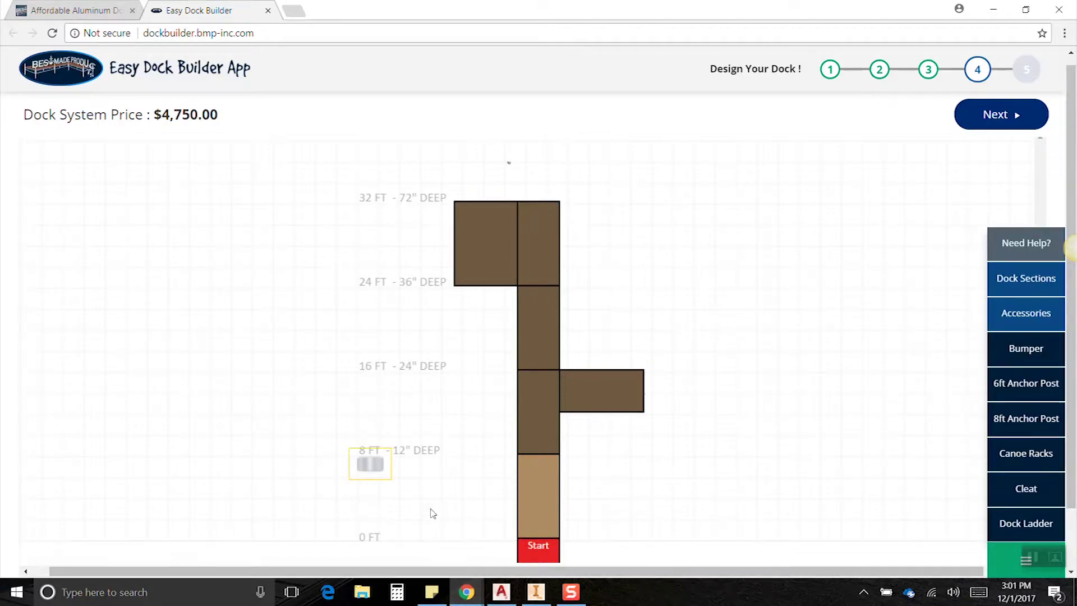
left_click_drag(370, 463, 489, 181)
left_click(1035, 362)
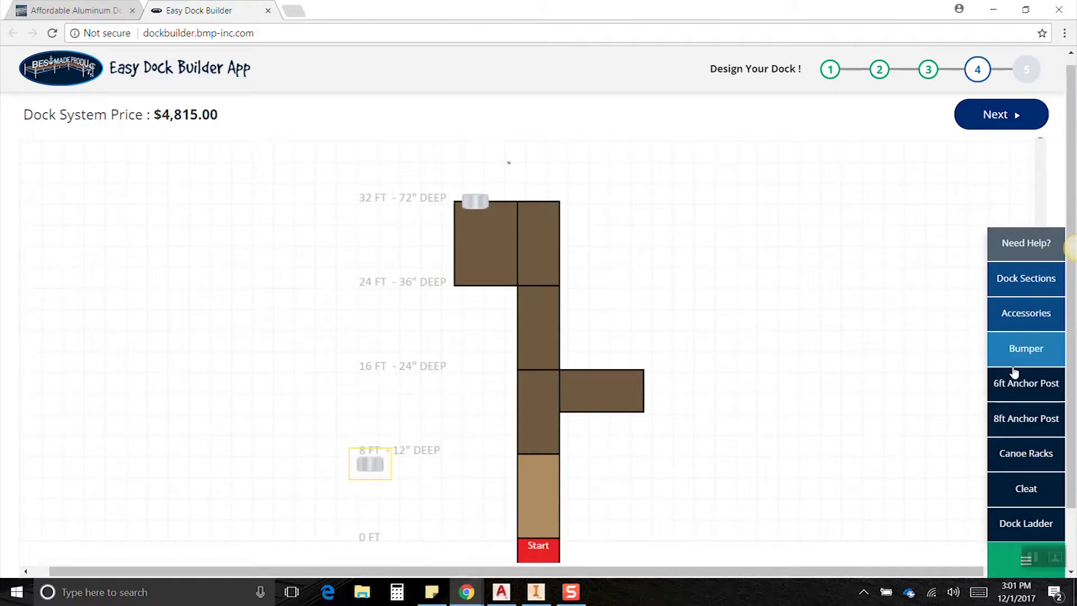
left_click_drag(480, 280, 538, 200)
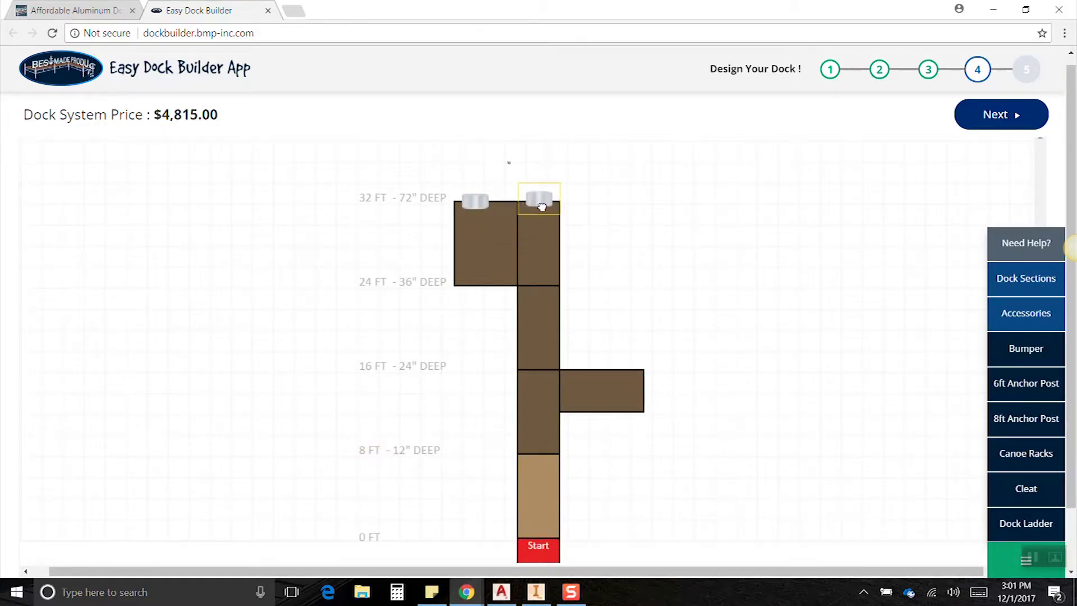
Attach a dock ladder, a canoe rack and an 8ft anchor post to the dock's left side.
mouse_move(1037, 422)
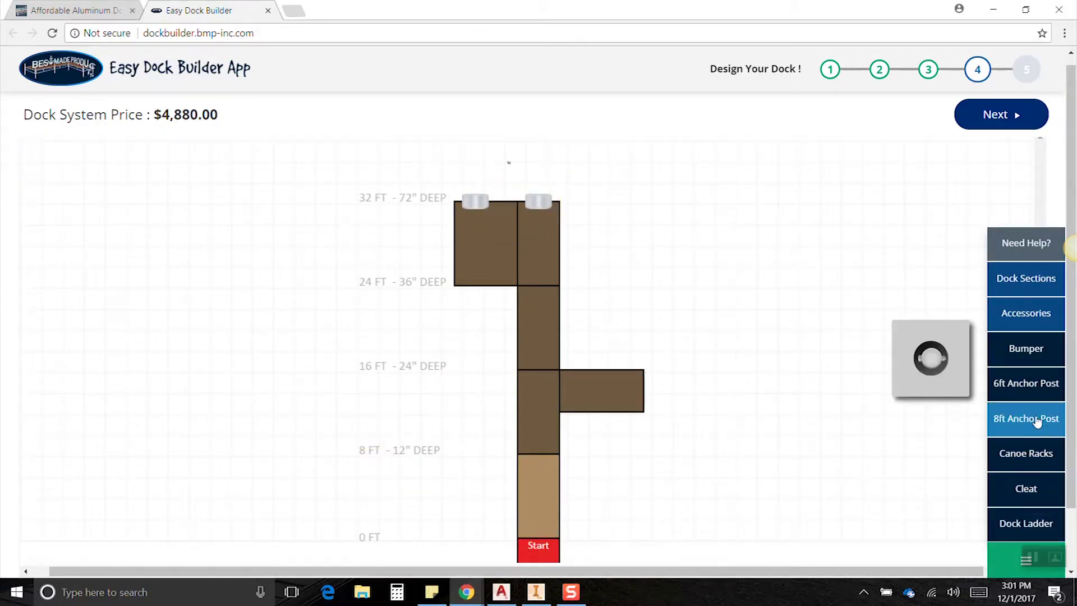
left_click(1024, 523)
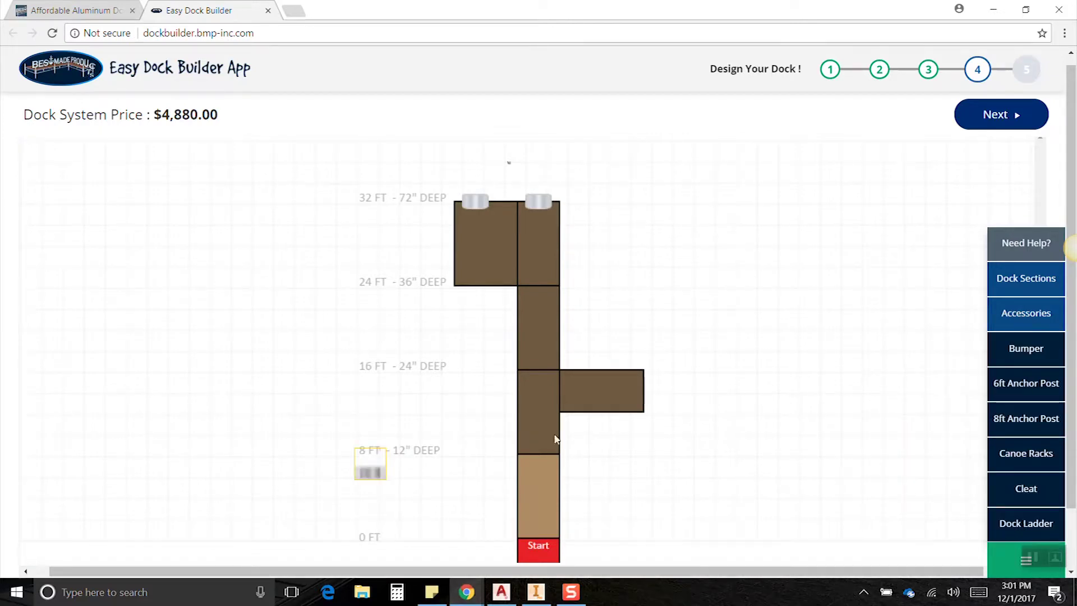
left_click_drag(373, 471, 471, 295)
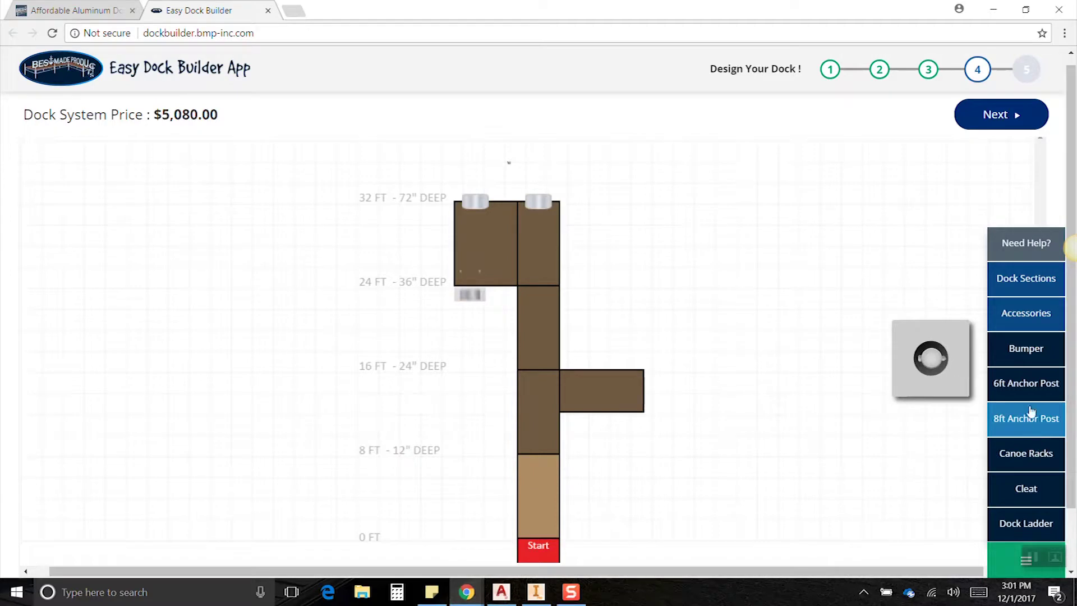
left_click(1039, 453)
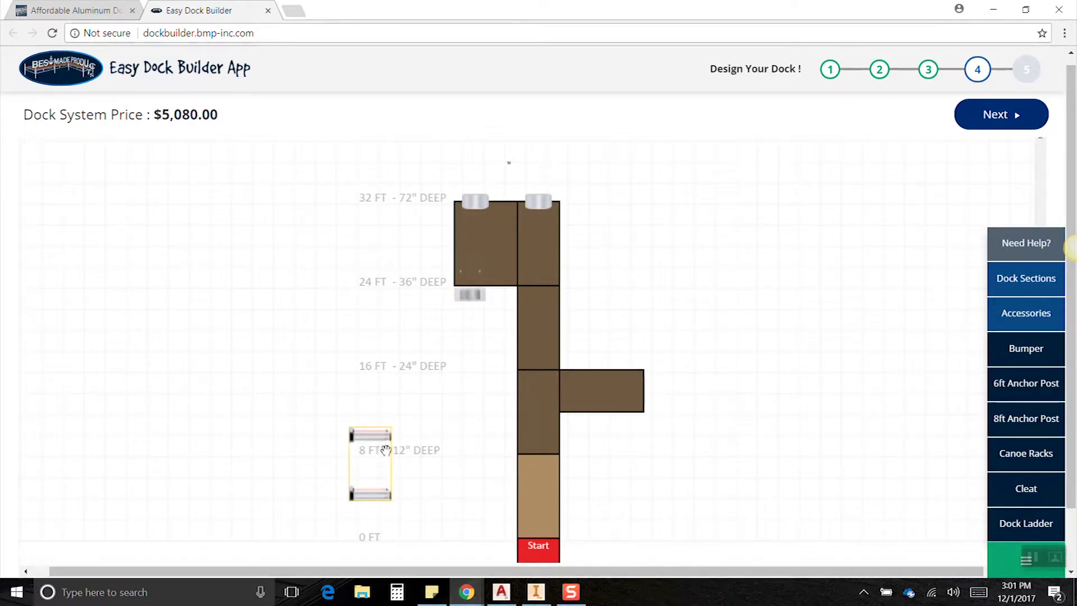
left_click_drag(385, 450, 515, 390)
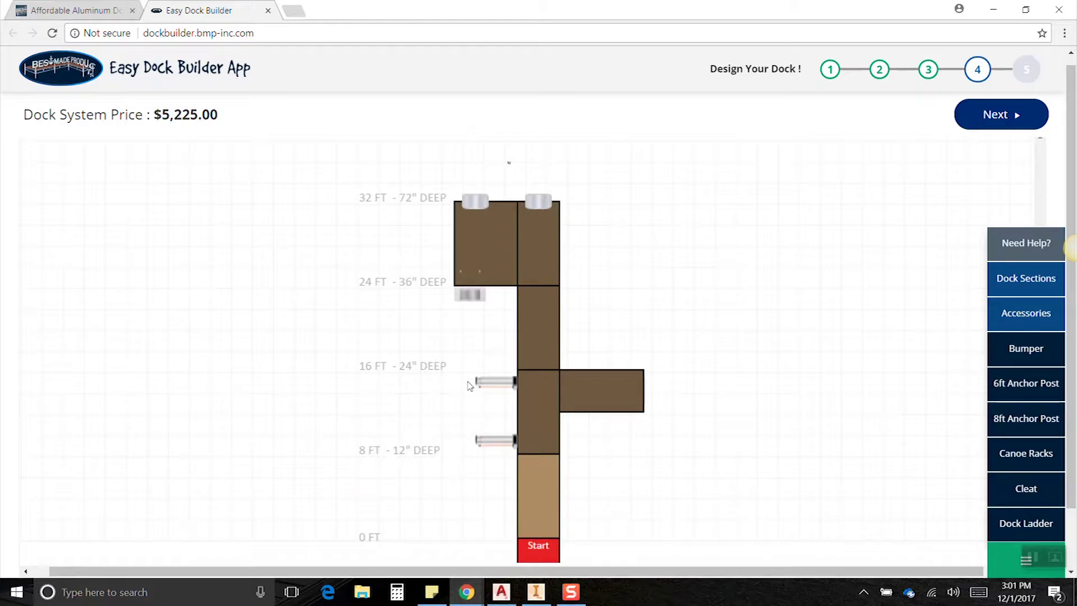
mouse_move(1036, 406)
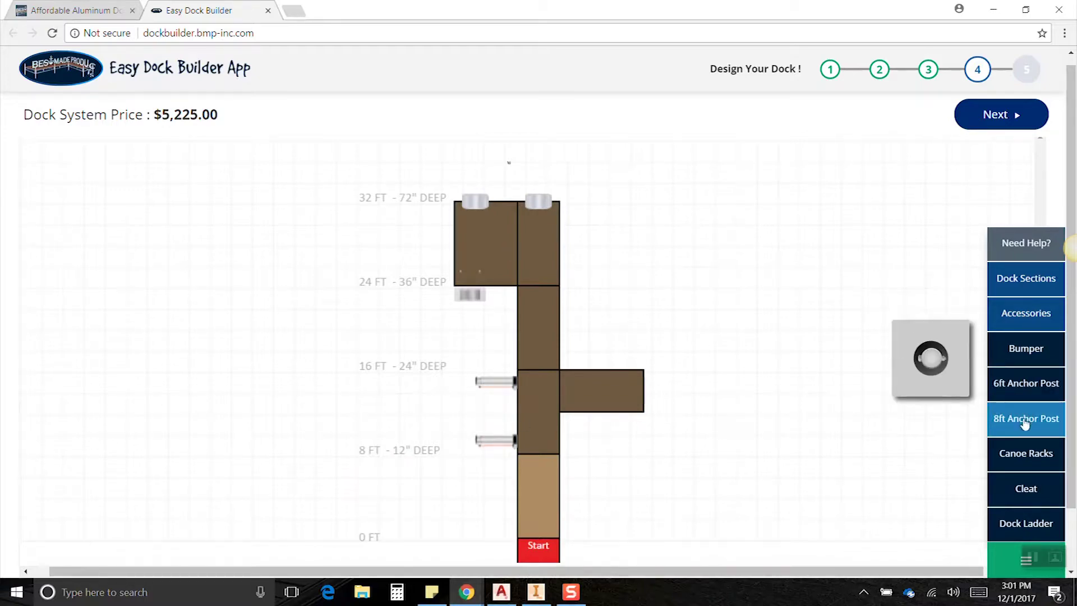
left_click_drag(1025, 425, 453, 239)
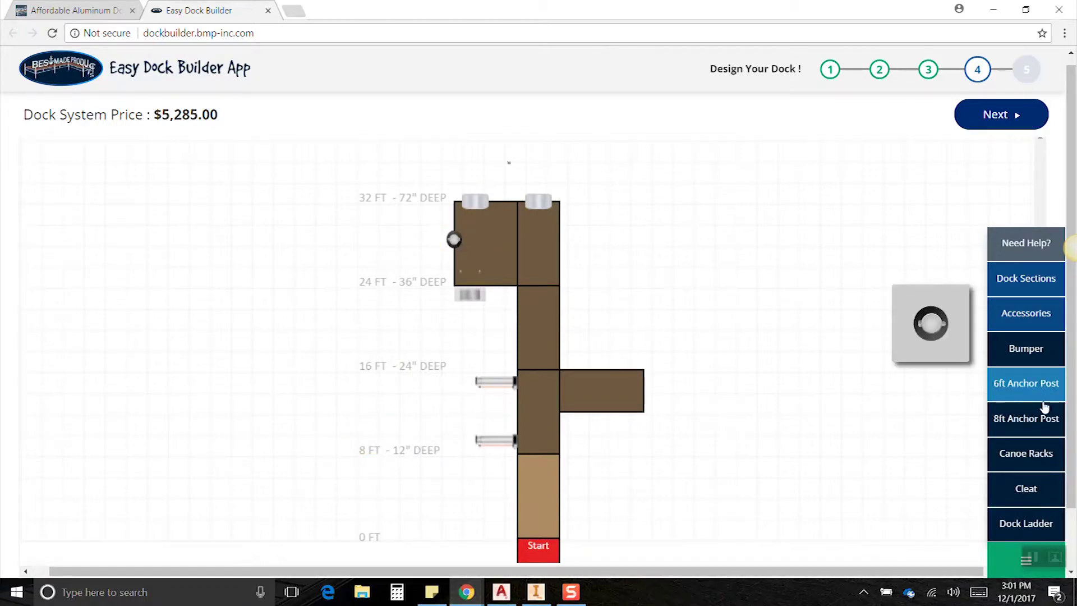
Delete the extra 8ft anchor post, keep one at $5,285.00, and advance to Completion.
left_click(1032, 420)
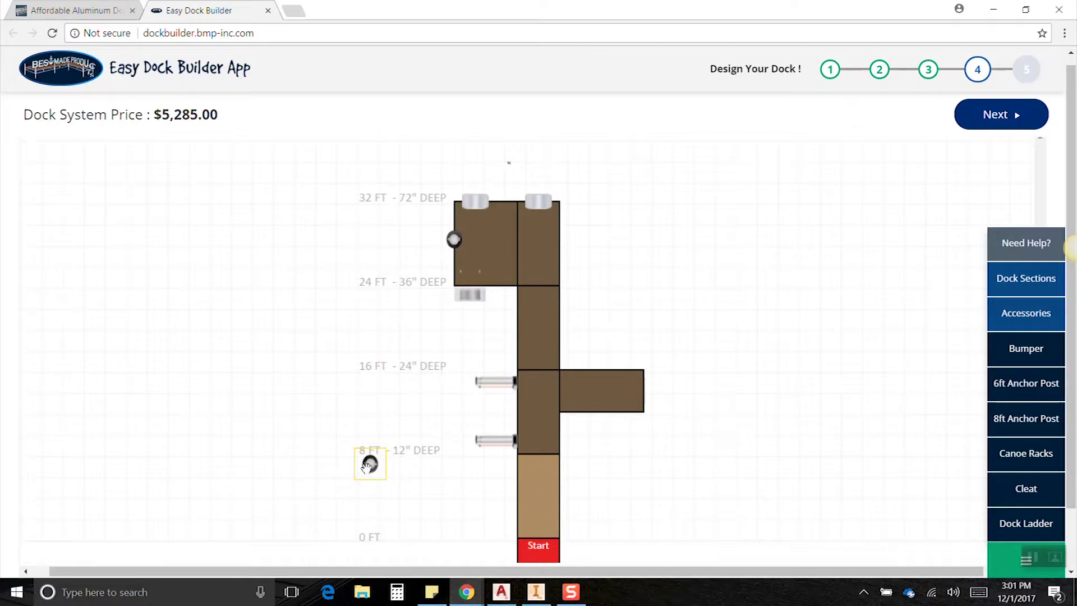
left_click_drag(370, 464, 560, 243)
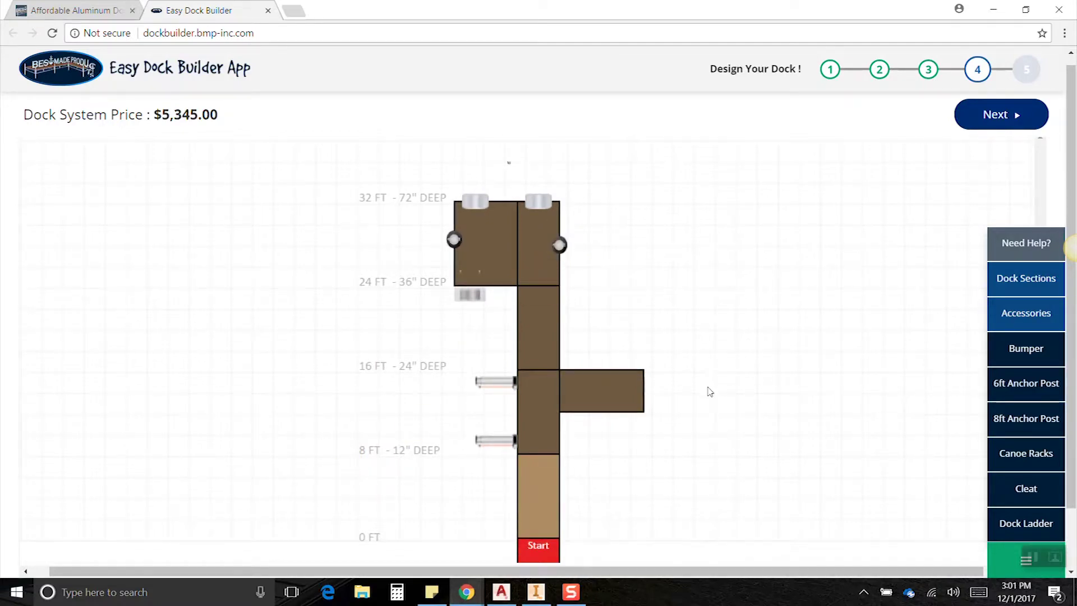
scroll(705, 377, "down", 1)
scroll(701, 365, "down", 1)
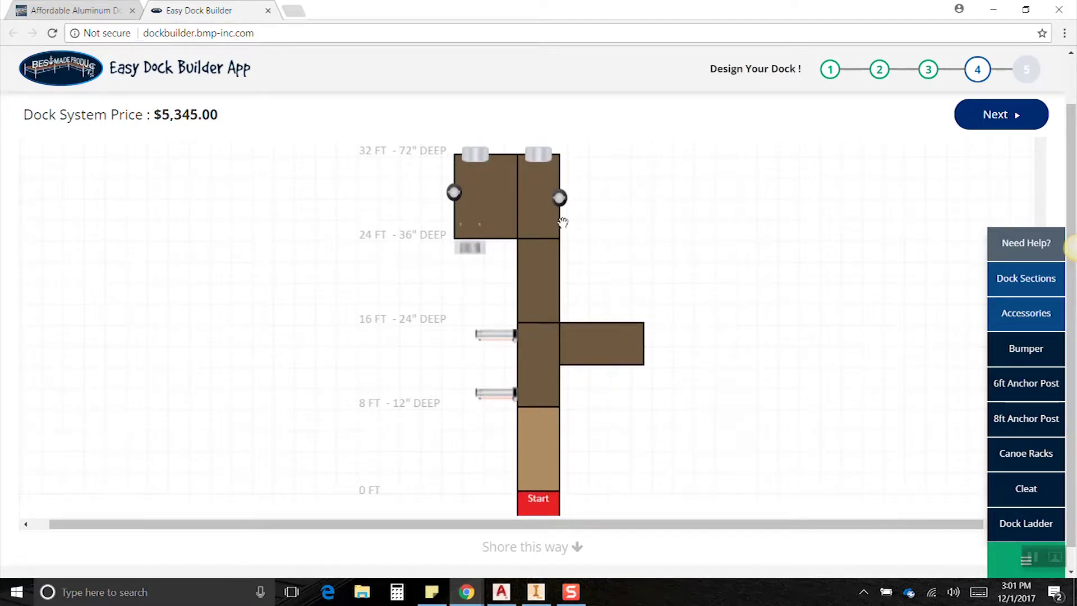
left_click_drag(559, 197, 501, 191)
left_click(479, 179)
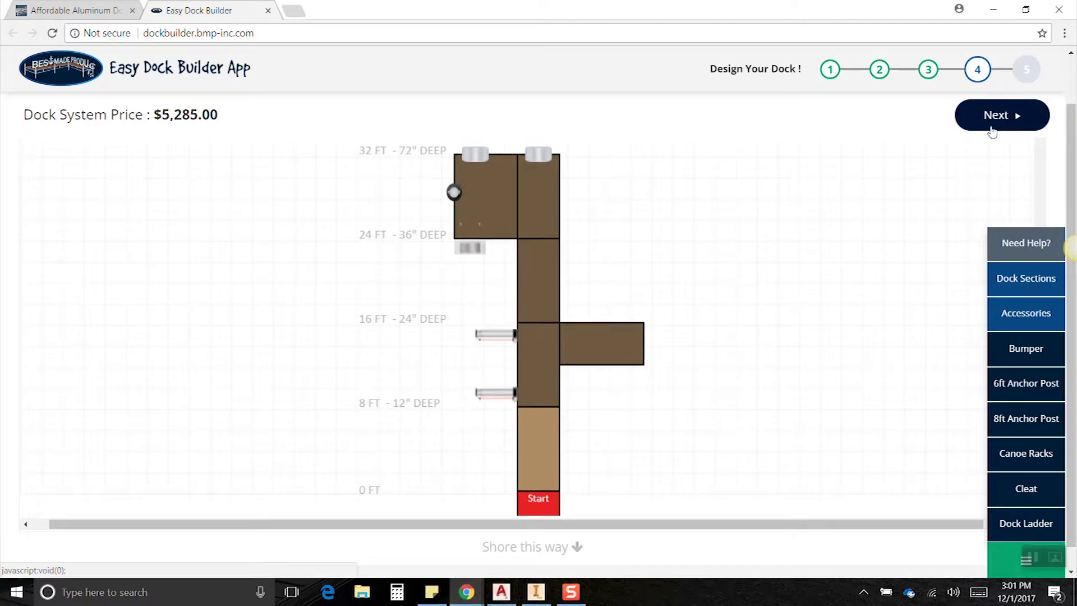
left_click(992, 125)
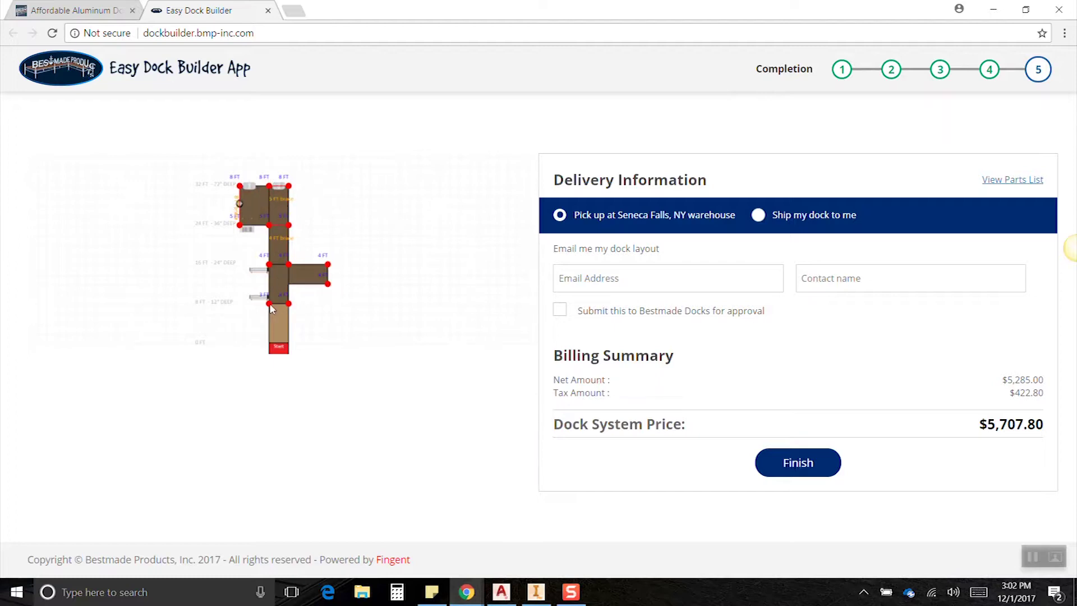
Review the dock's parts list, then choose to have the dock shipped.
left_click(1015, 181)
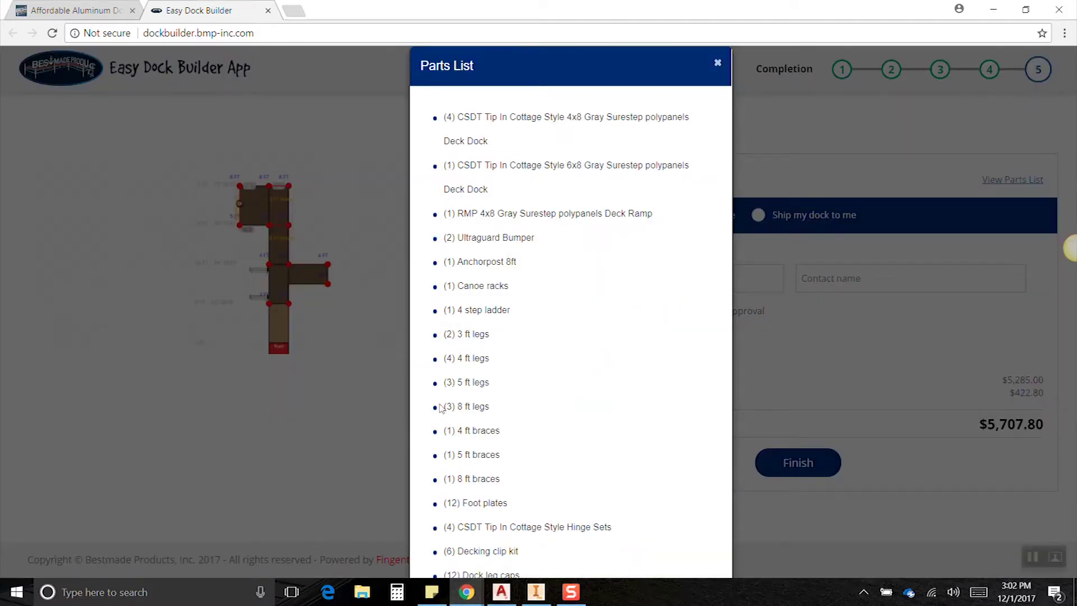
left_click(717, 61)
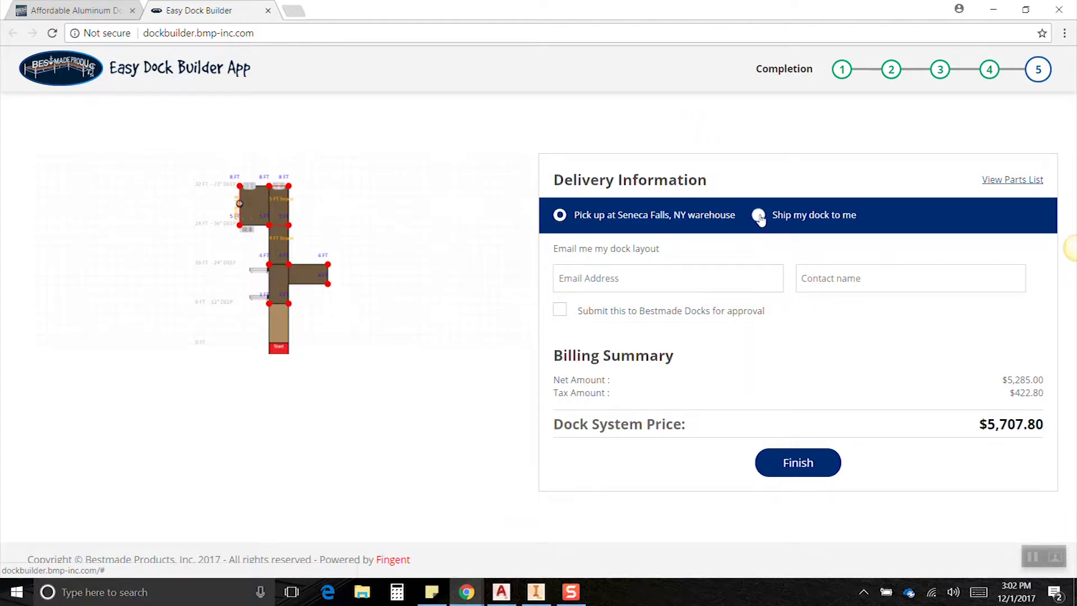
left_click(759, 216)
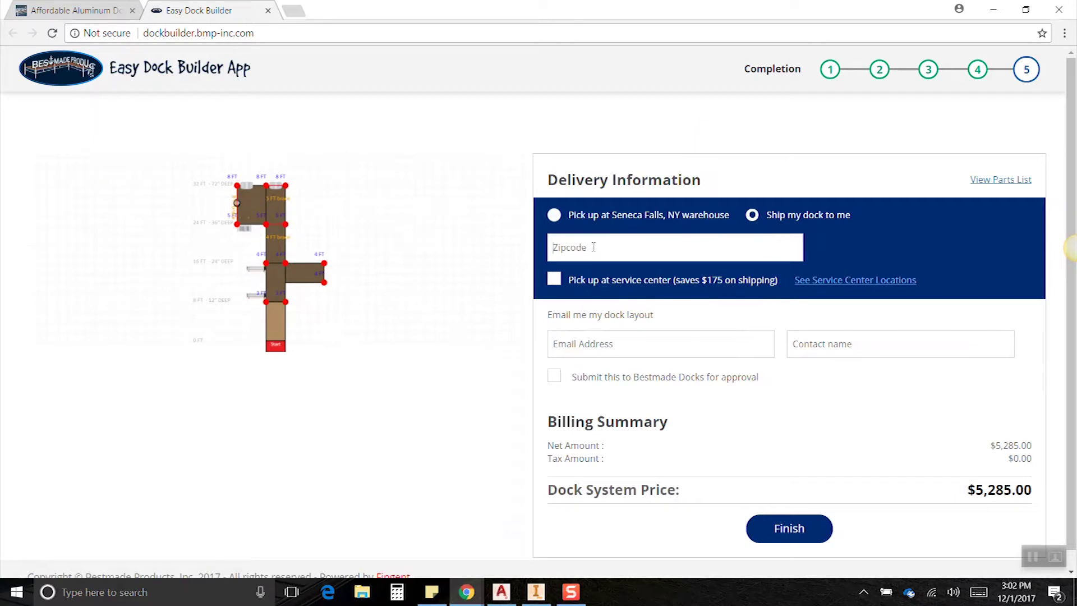
Apply zip code 01225 with service-center pickup ($5,510.00) and begin entering the email address.
type("012250")
left_click(553, 279)
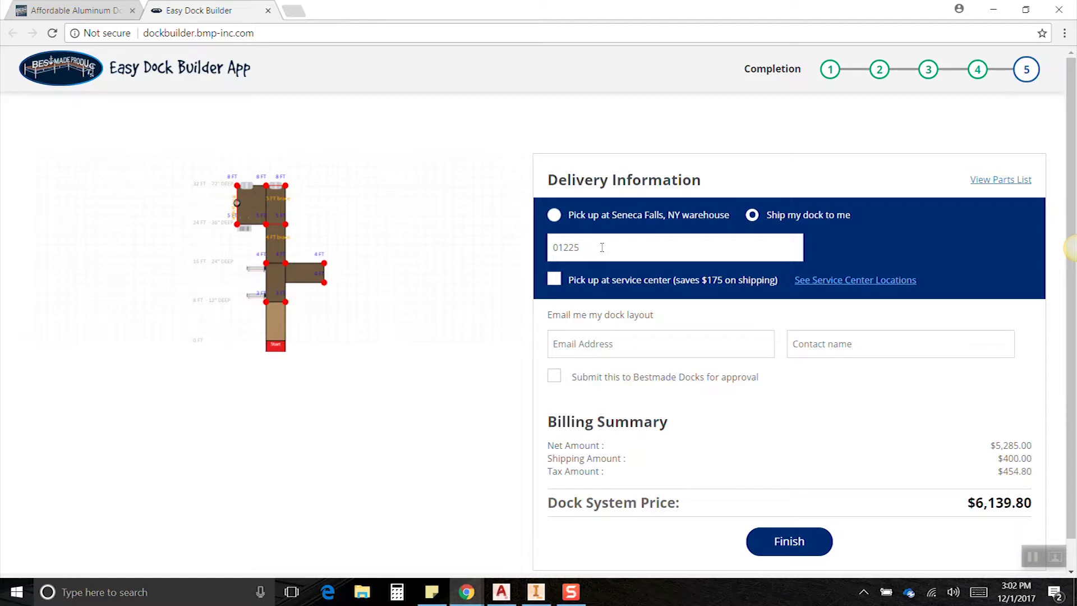
left_click(682, 313)
left_click(554, 281)
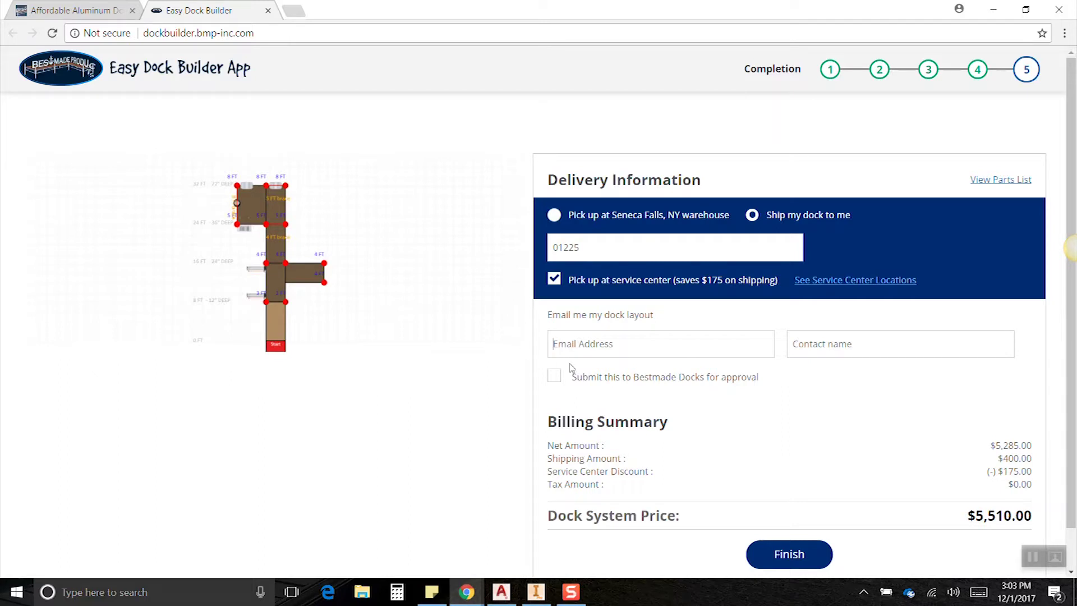
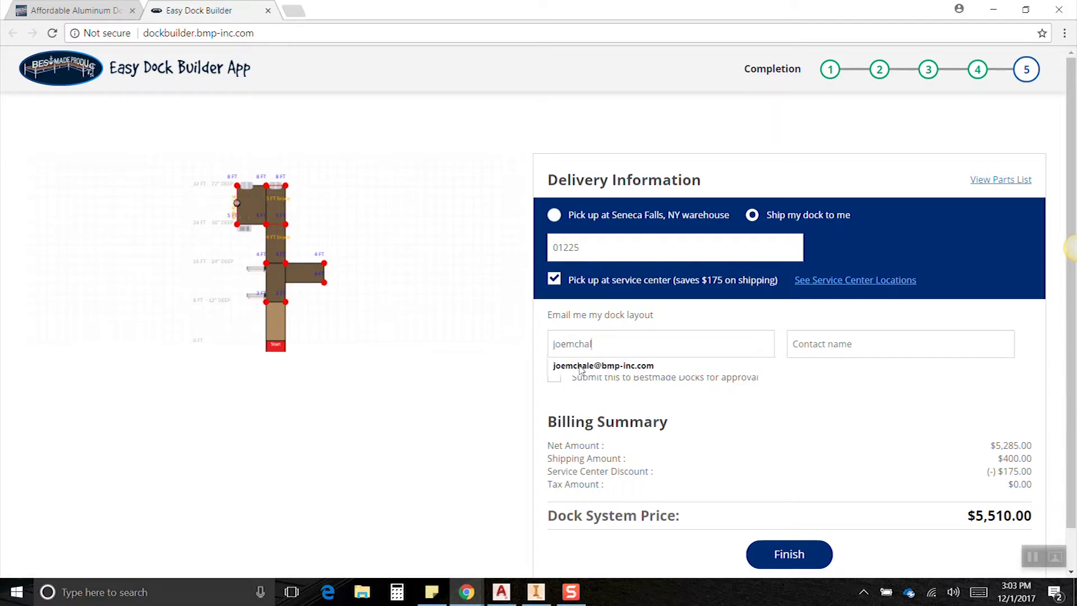
Accept the suggested e-mail address, enter the contact's name, and tick submit for approval.
left_click(813, 344)
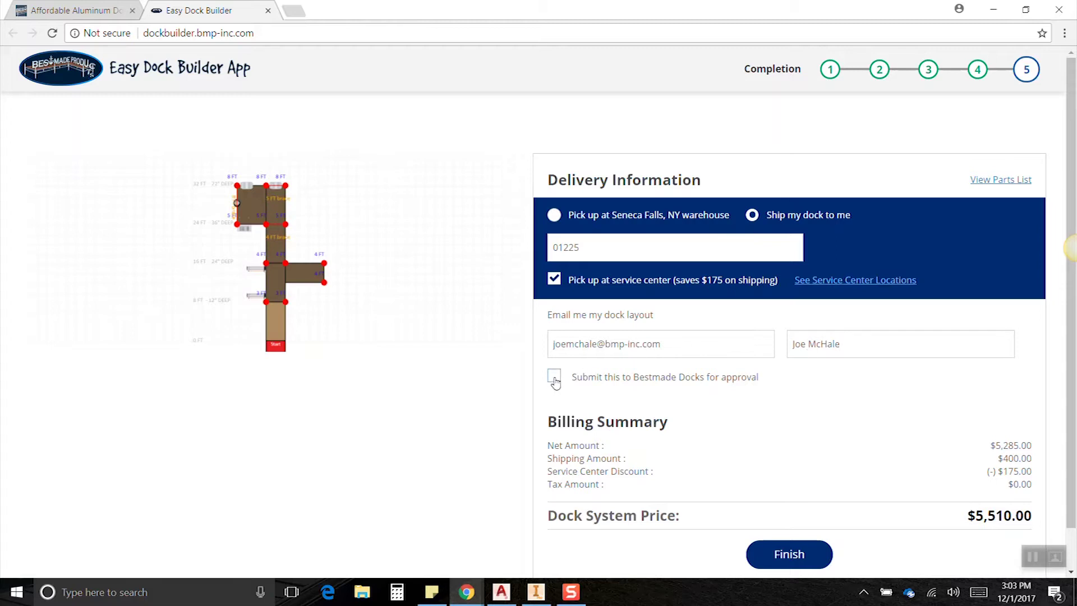
left_click(554, 379)
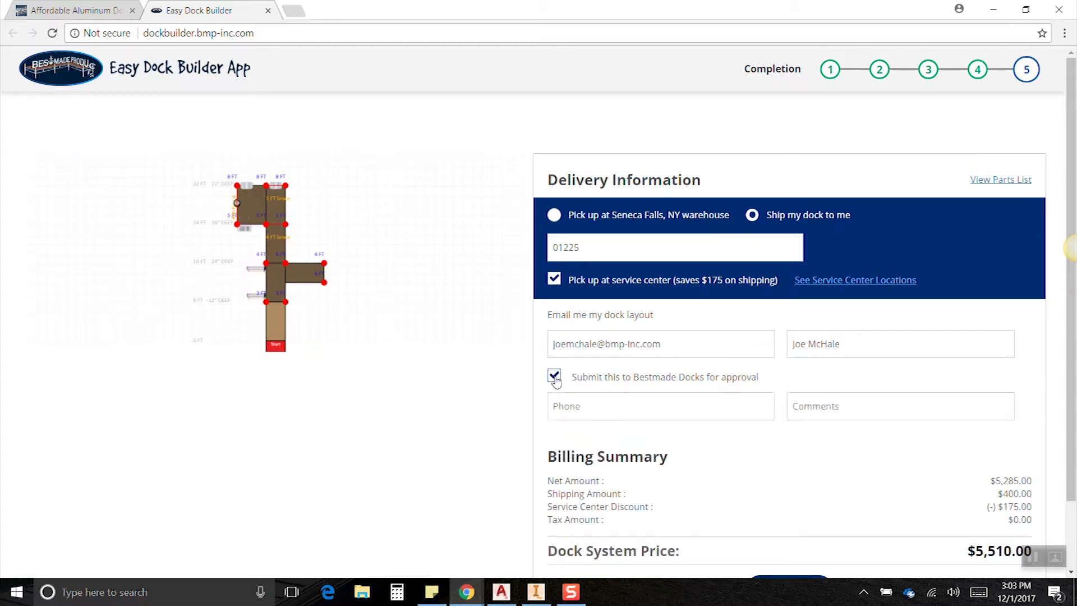
Enter the contact's phone number and a comment asking how the layout looks.
left_click(580, 404)
type("555) 555-5555")
left_click(829, 406)
type("He")
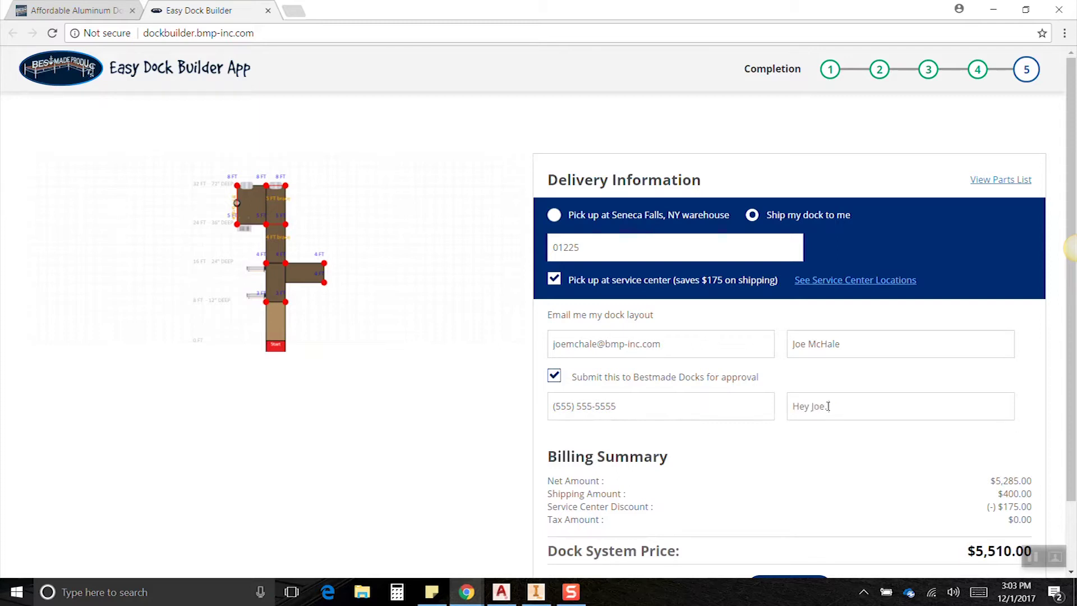
type("y Joe. How does this look?")
scroll(747, 428, "down", 1)
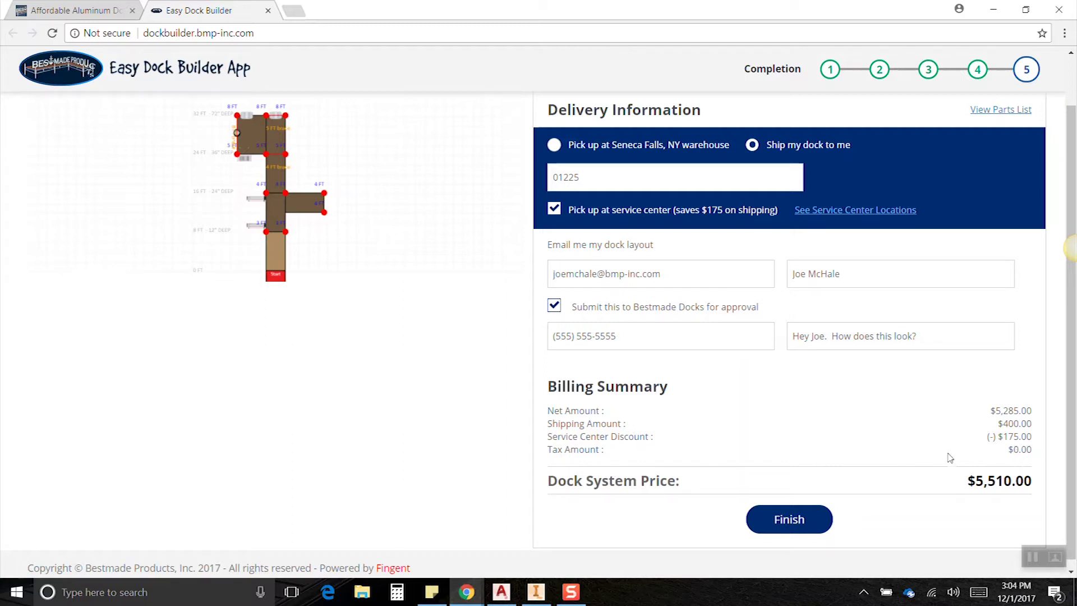
scroll(731, 453, "down", 1)
Submit the finished $5,285.00 dock layout with Finish.
left_click(787, 512)
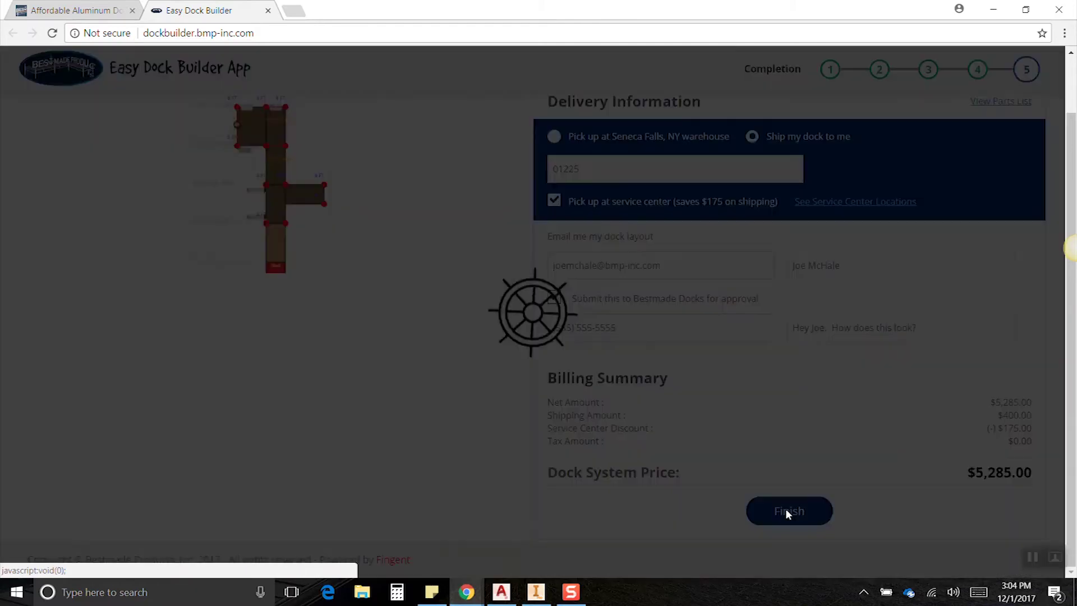